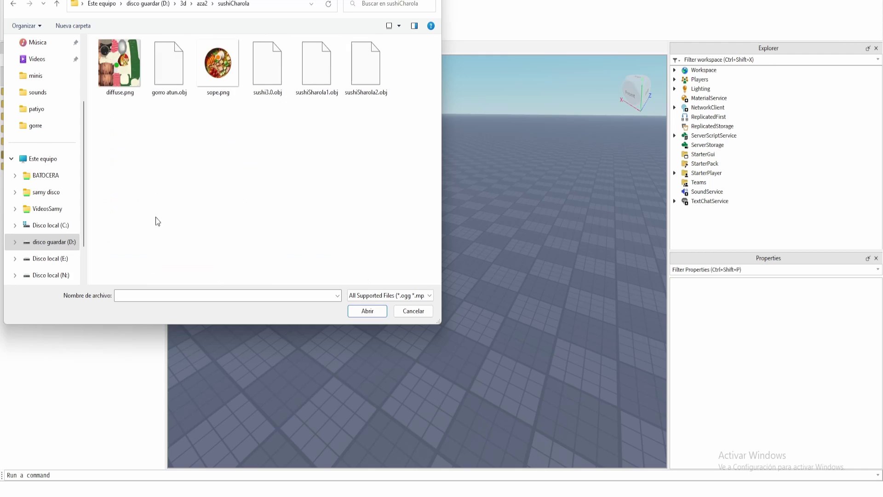
- Import diffuse.png and gorro atun.obj with rescaling of oversized meshes and reversal of inward-pointing normals enabled
{"action": "left_click", "coordinate": [120, 87]}
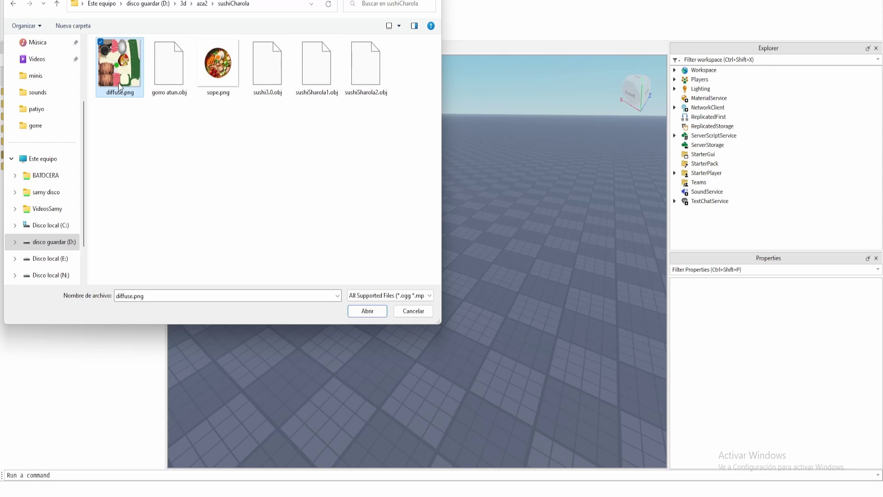
{"action": "left_click", "coordinate": [171, 77], "text": "ctrl"}
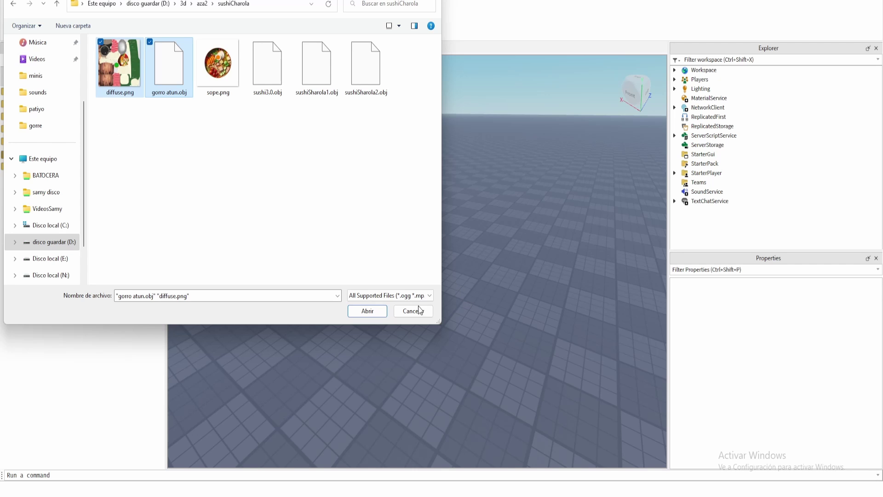
{"action": "left_click", "coordinate": [367, 311]}
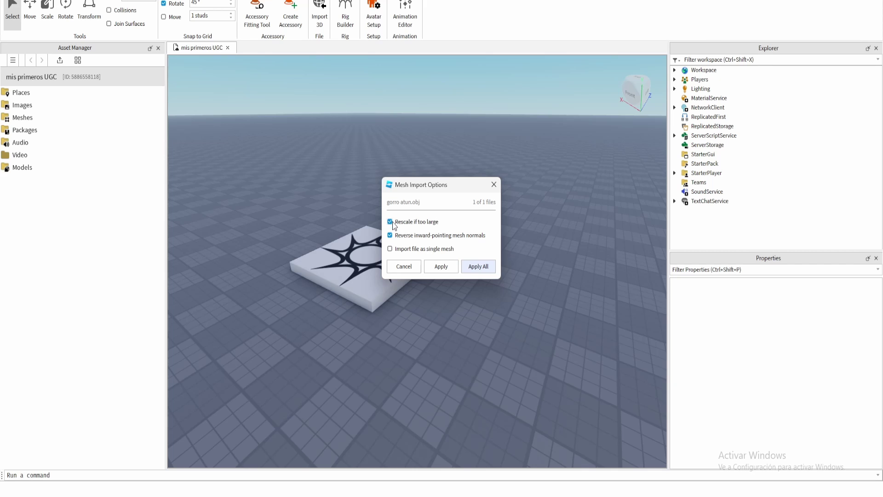
{"action": "left_click", "coordinate": [488, 265]}
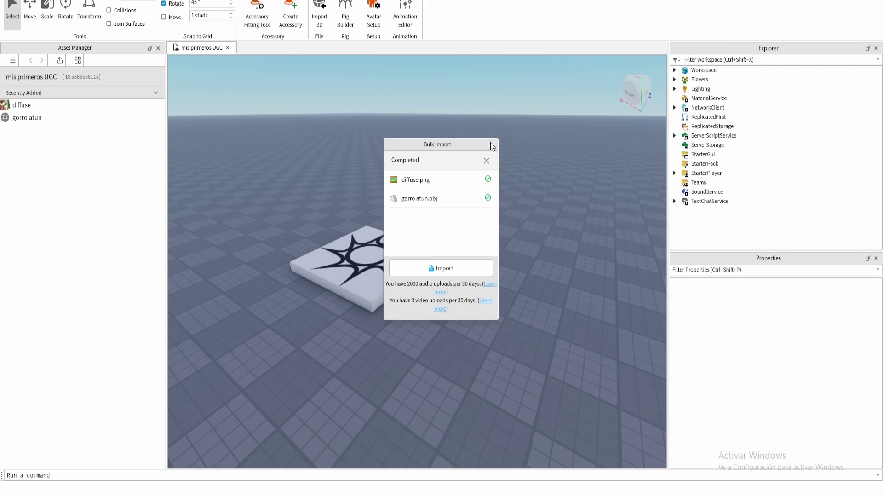
{"action": "left_click", "coordinate": [491, 145]}
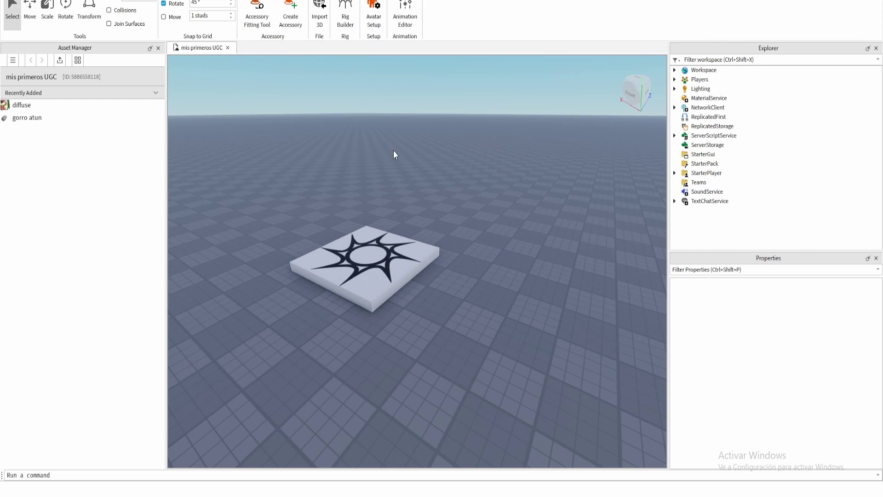
- Place the imported gorro atun mesh in the scene above the spawn location
{"action": "left_click", "coordinate": [32, 117]}
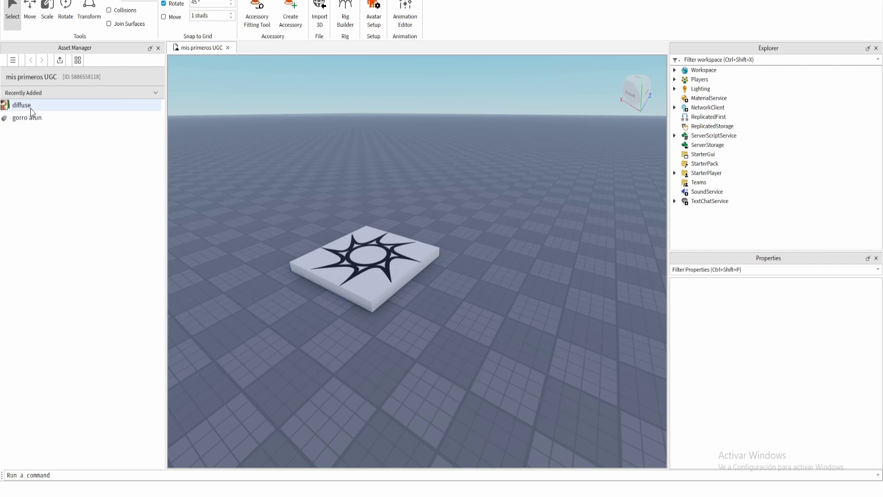
{"action": "right_click_drag", "start_coordinate": [346, 199], "coordinate": [342, 196]}
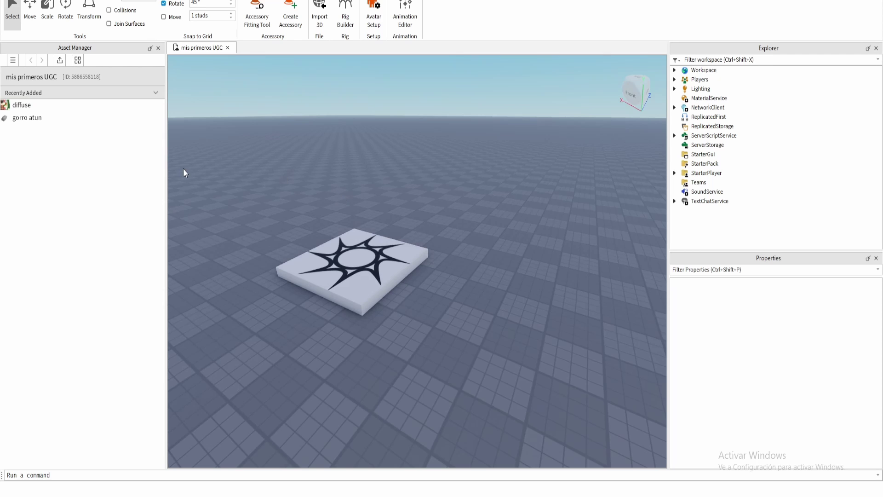
{"action": "right_click_drag", "start_coordinate": [257, 191], "coordinate": [256, 191]}
{"action": "left_click_drag", "start_coordinate": [25, 117], "coordinate": [345, 310]}
{"action": "right_click_drag", "start_coordinate": [352, 308], "coordinate": [352, 307]}
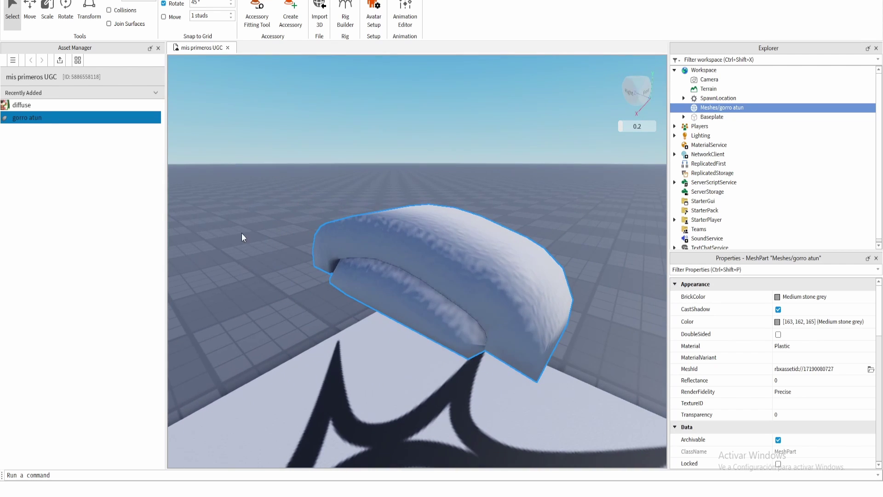
- Copy the diffuse image's asset ID and apply it as the gorro atun mesh's TextureID
{"action": "left_click", "coordinate": [31, 107]}
{"action": "right_click", "coordinate": [30, 107]}
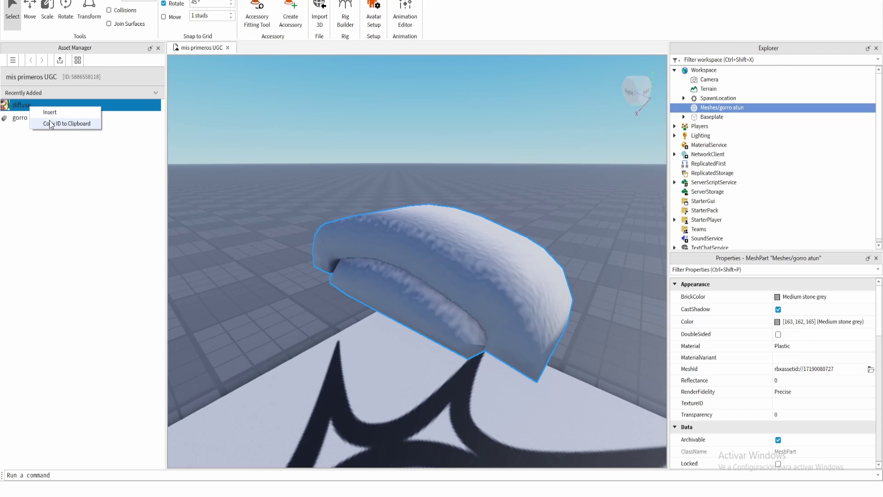
{"action": "left_click", "coordinate": [66, 123]}
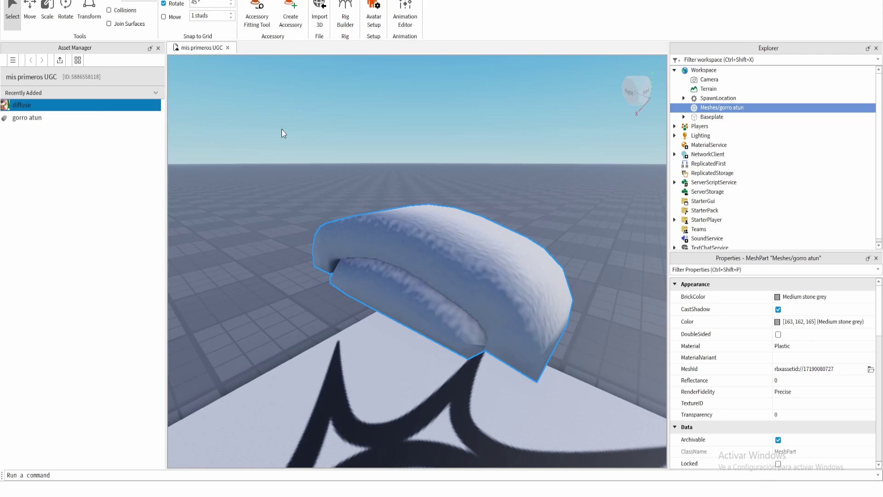
{"action": "left_click", "coordinate": [801, 404]}
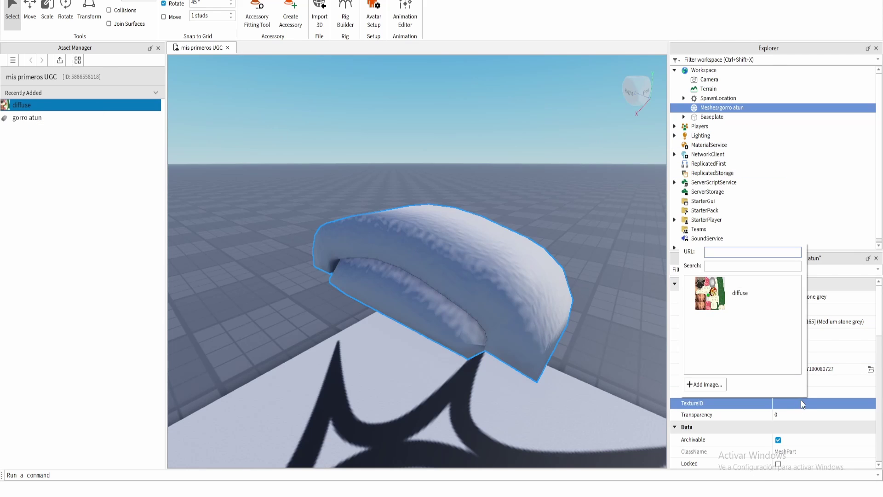
{"action": "key", "text": "ctrl+v"}
{"action": "key", "text": "Return"}
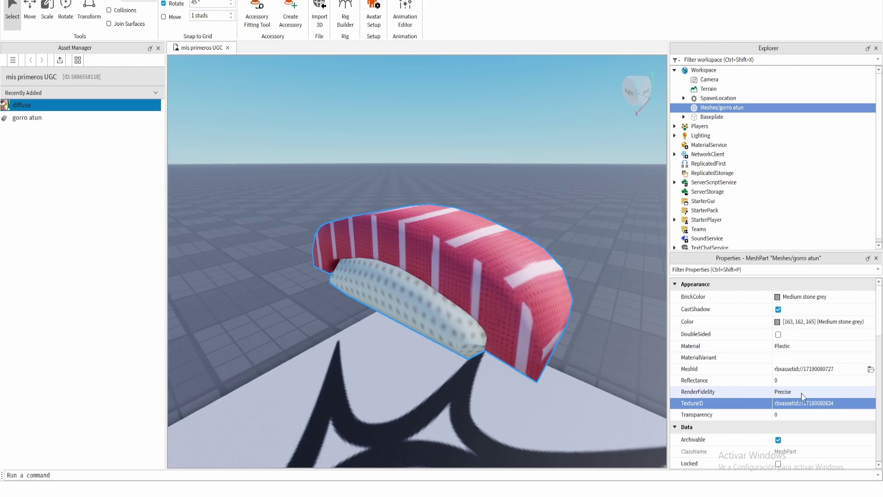
- Reselect the gorro atun mesh and choose the diffuse image from the available images as its texture
{"action": "left_click", "coordinate": [817, 403]}
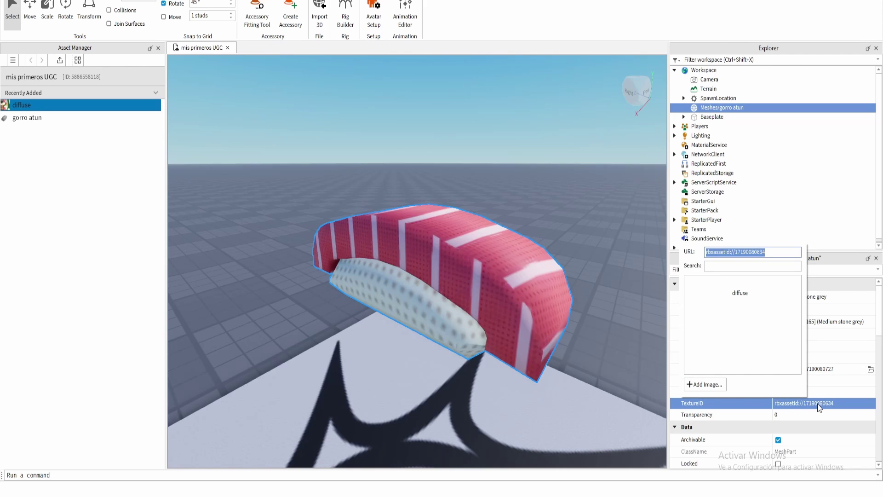
{"action": "left_click", "coordinate": [710, 99]}
{"action": "left_click", "coordinate": [713, 107]}
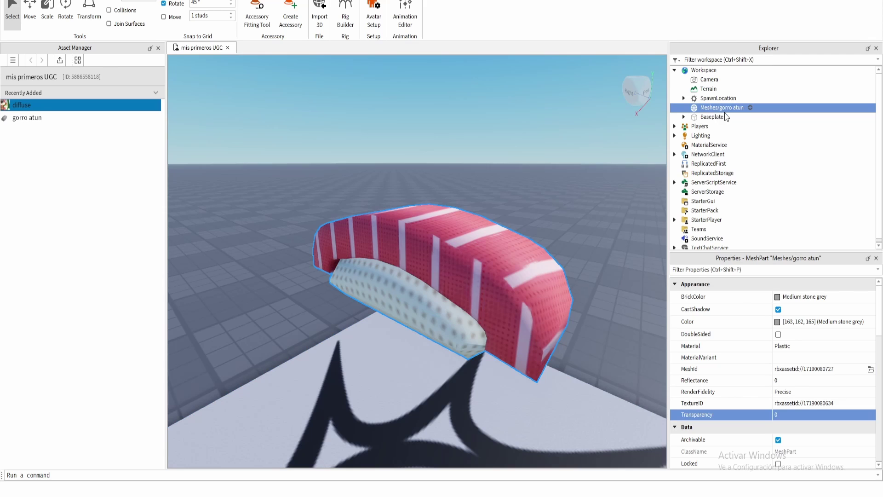
{"action": "left_click", "coordinate": [717, 99]}
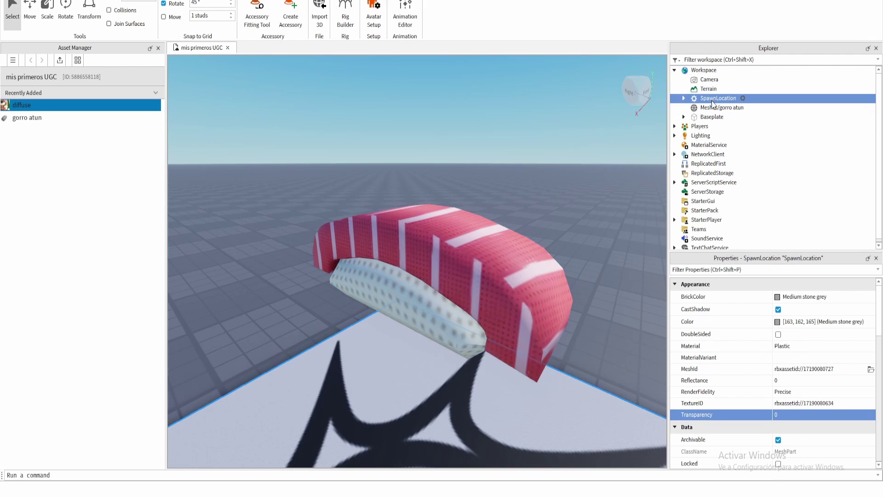
{"action": "left_click", "coordinate": [718, 107]}
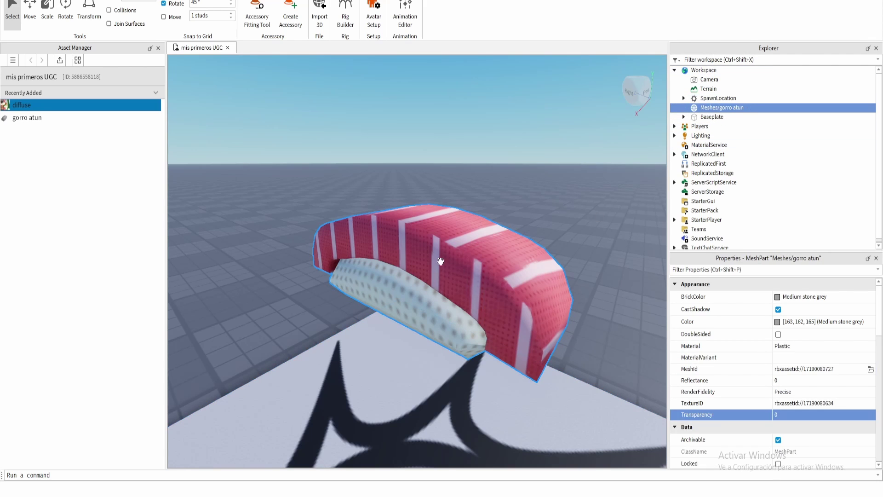
{"action": "left_click", "coordinate": [796, 404]}
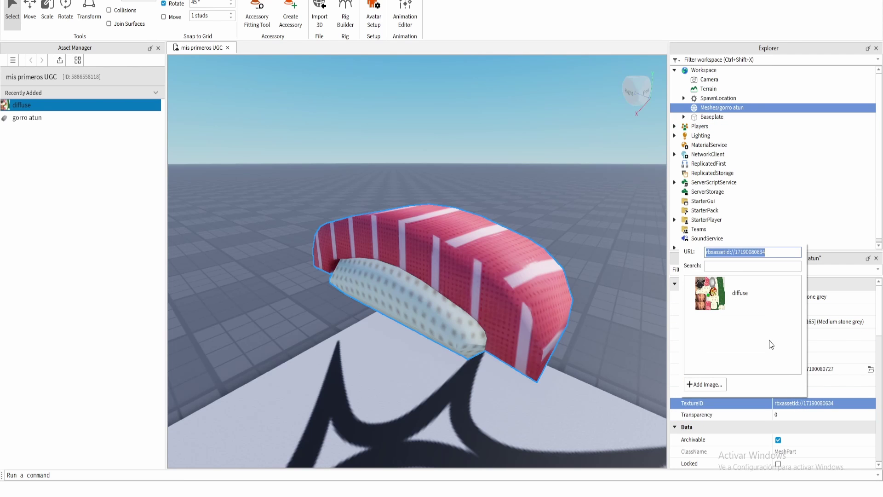
{"action": "left_click", "coordinate": [716, 302]}
- Rename the gorro atun mesh in the workspace as gorro
{"action": "right_click_drag", "start_coordinate": [538, 328], "coordinate": [517, 281]}
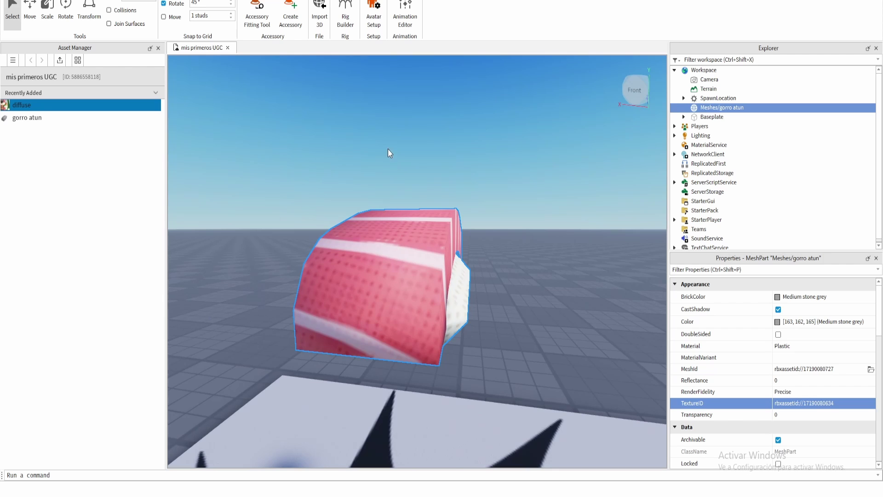
{"action": "right_click_drag", "start_coordinate": [459, 275], "coordinate": [458, 274]}
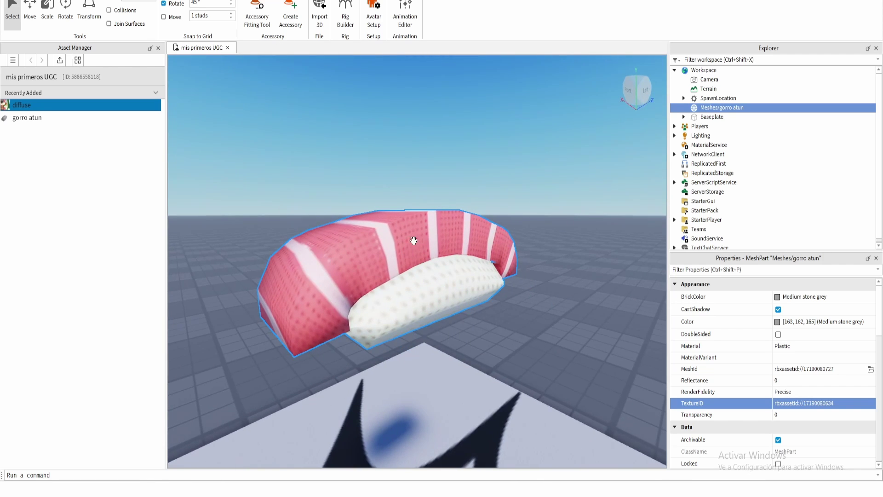
{"action": "double_click", "coordinate": [716, 107]}
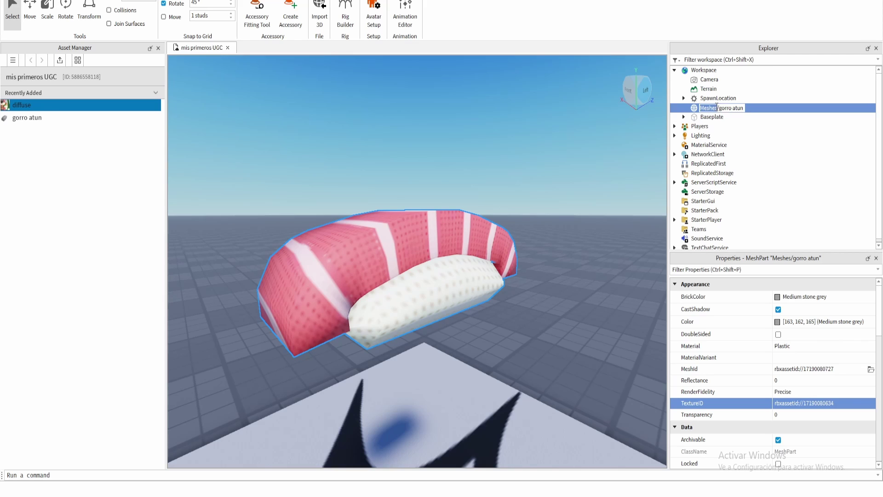
{"action": "type", "text": "gorro"}
{"action": "key", "text": "Return"}
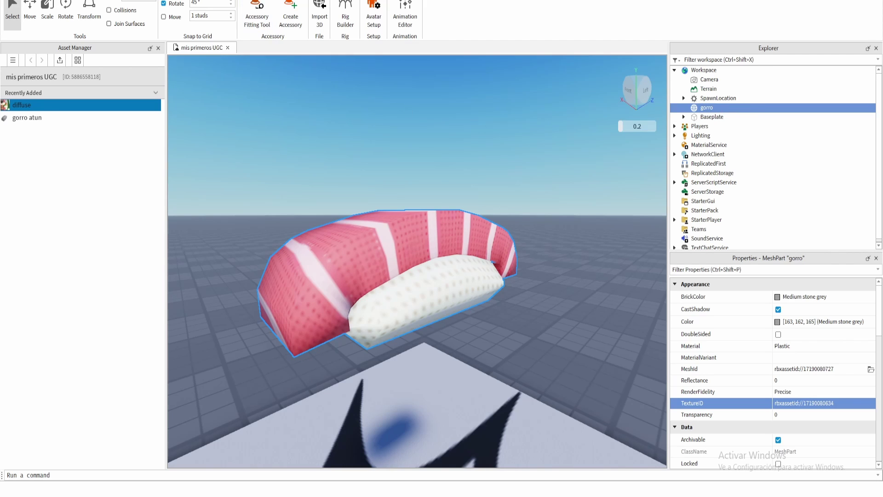
- Start the Accessory Fitting Tool and load the gorro mesh as the part to fit
{"action": "left_click", "coordinate": [260, 15]}
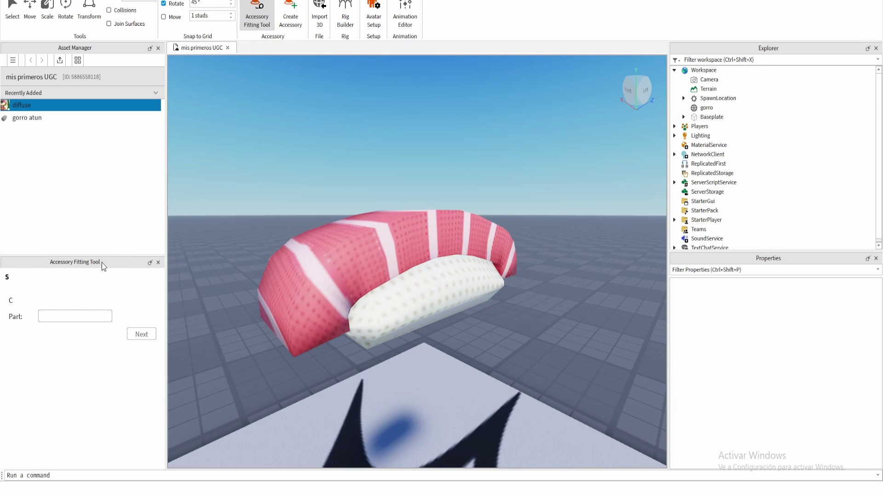
{"action": "left_click_drag", "start_coordinate": [102, 262], "coordinate": [198, 59]}
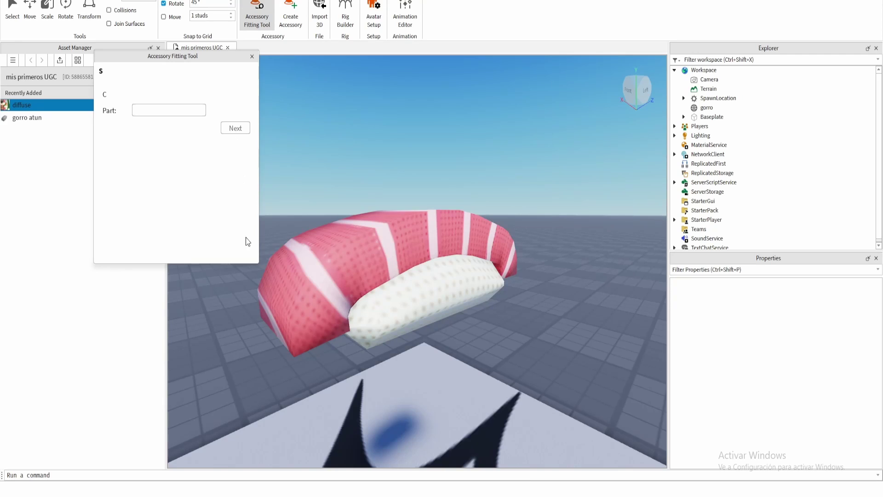
{"action": "left_click", "coordinate": [347, 279]}
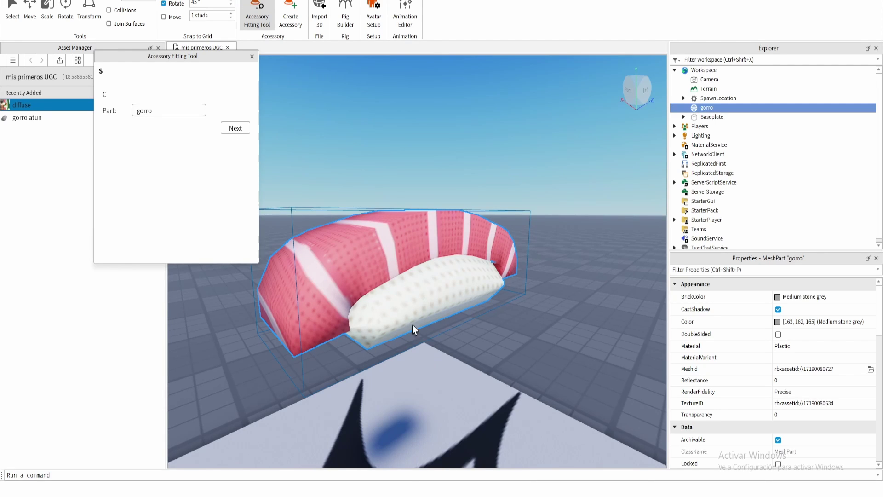
{"action": "left_click", "coordinate": [235, 128]}
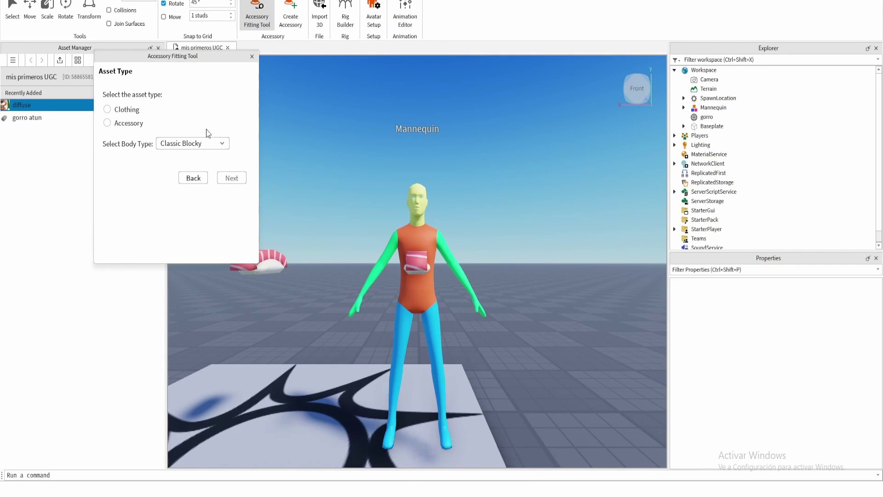
- Define the asset as a Hat accessory with the Classic Blocky body type and proceed to the fitting stage
{"action": "left_click", "coordinate": [108, 123]}
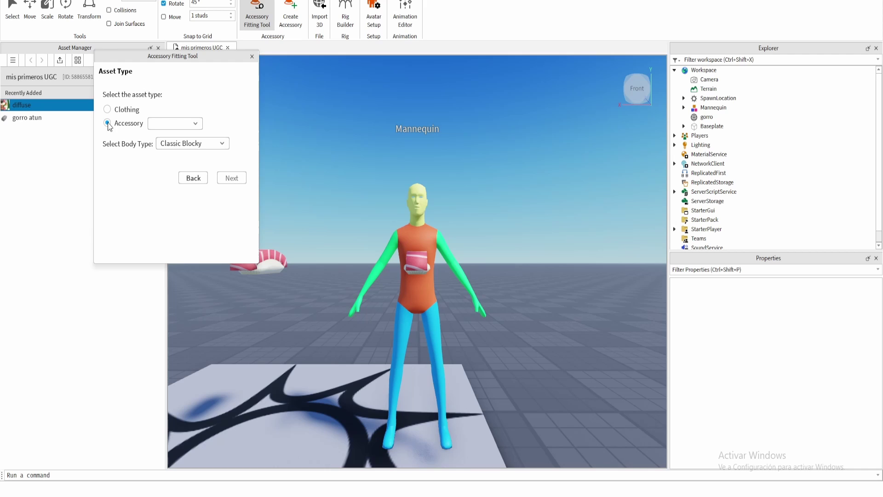
{"action": "left_click", "coordinate": [170, 124]}
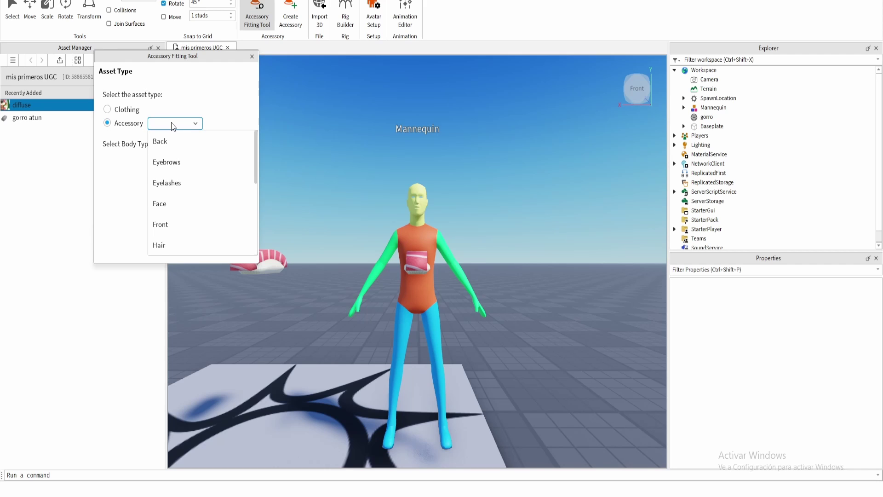
{"action": "scroll", "coordinate": [217, 233], "scroll_direction": "down", "scroll_amount": 2}
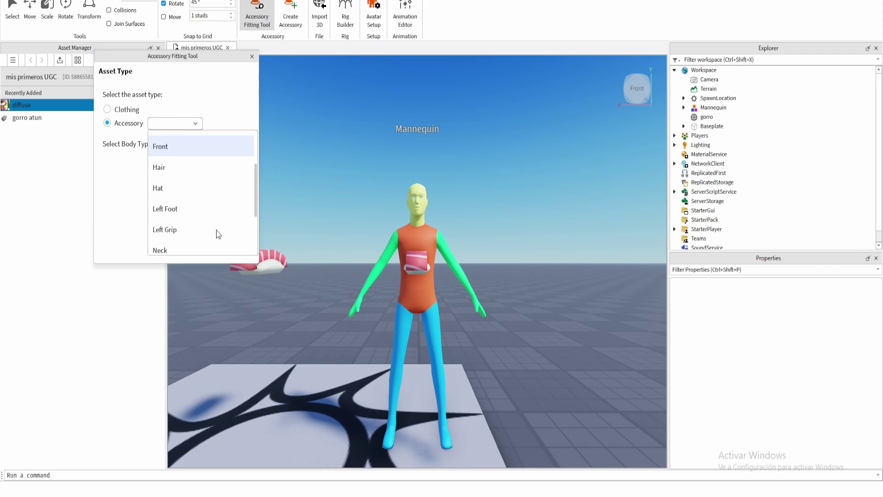
{"action": "left_click", "coordinate": [192, 197]}
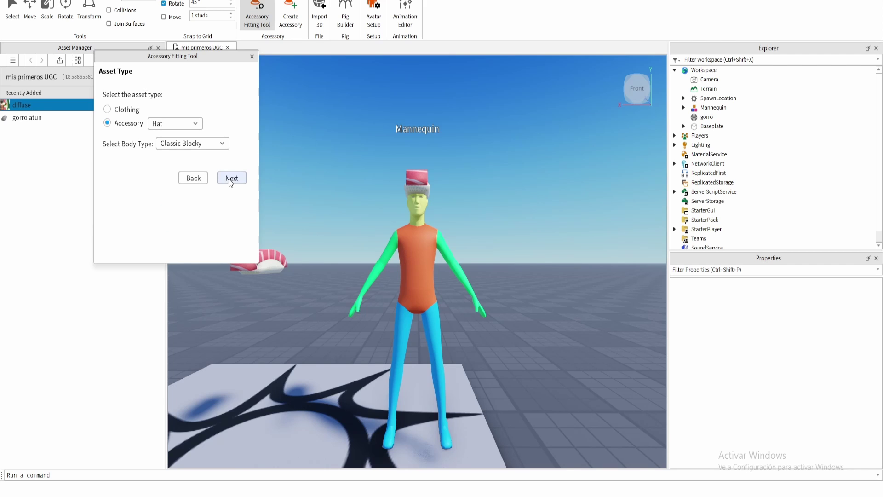
{"action": "left_click", "coordinate": [197, 144]}
{"action": "left_click", "coordinate": [168, 162]}
{"action": "left_click", "coordinate": [231, 178]}
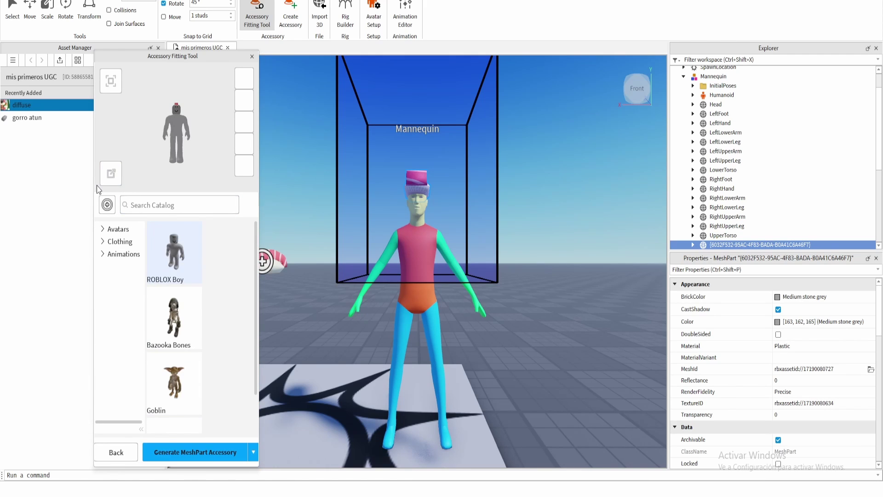
- Examine how the hat sits on the preview avatar's head from the front and side
{"action": "scroll", "coordinate": [181, 90], "scroll_direction": "up", "scroll_amount": 4}
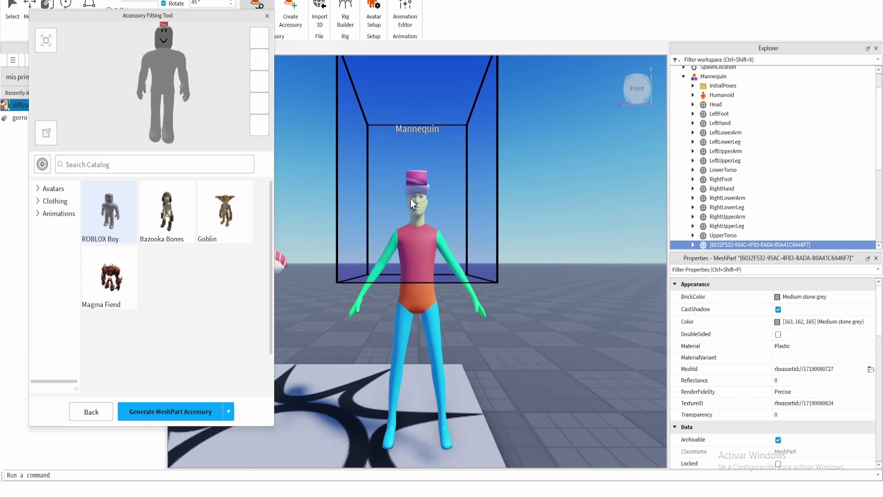
{"action": "left_click_drag", "start_coordinate": [194, 100], "coordinate": [184, 83]}
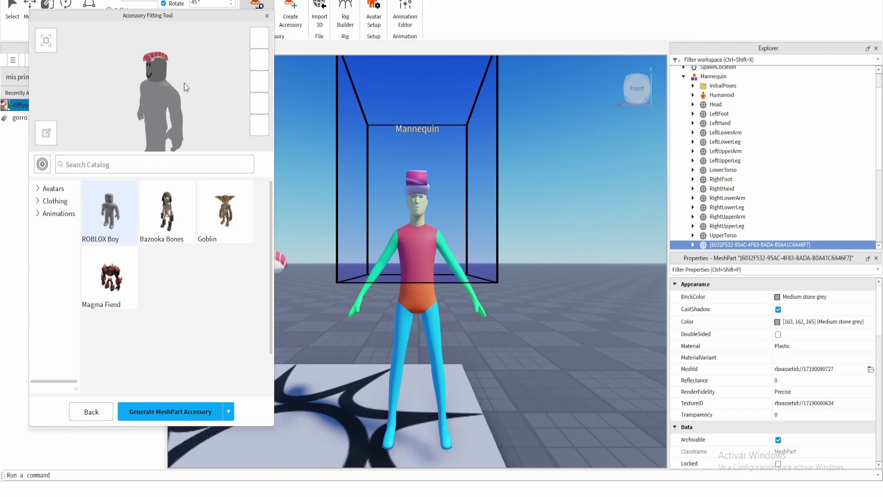
{"action": "left_click_drag", "start_coordinate": [176, 18], "coordinate": [234, 23]}
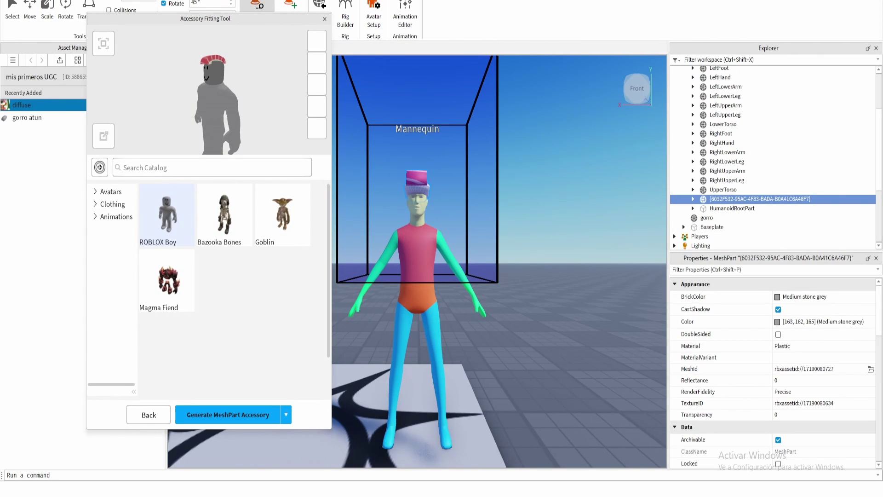
{"action": "scroll", "coordinate": [69, 18], "scroll_direction": "up", "scroll_amount": 2}
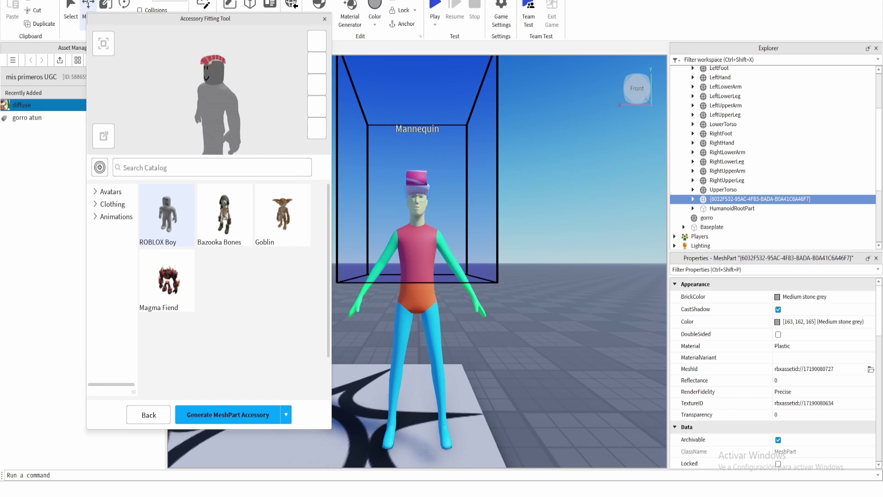
{"action": "scroll", "coordinate": [88, 5], "scroll_direction": "down", "scroll_amount": 2}
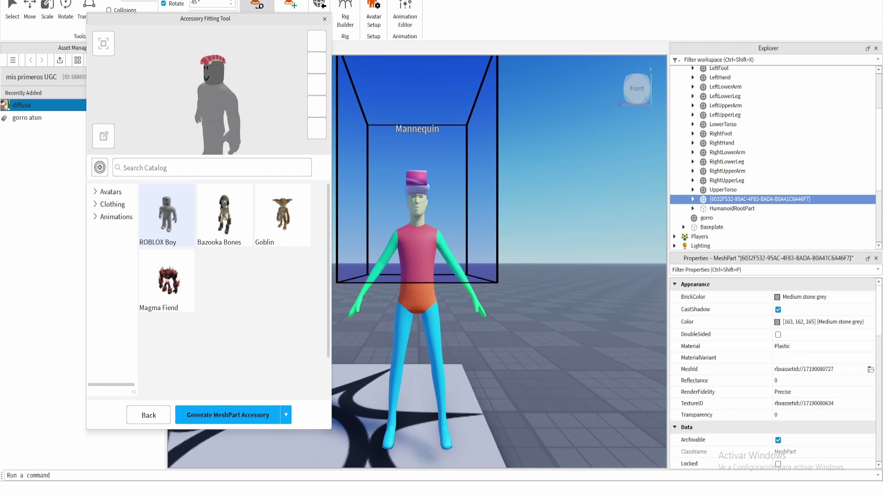
- Move the hat up about 0.14 studs on the mannequin's head
{"action": "left_click", "coordinate": [30, 9]}
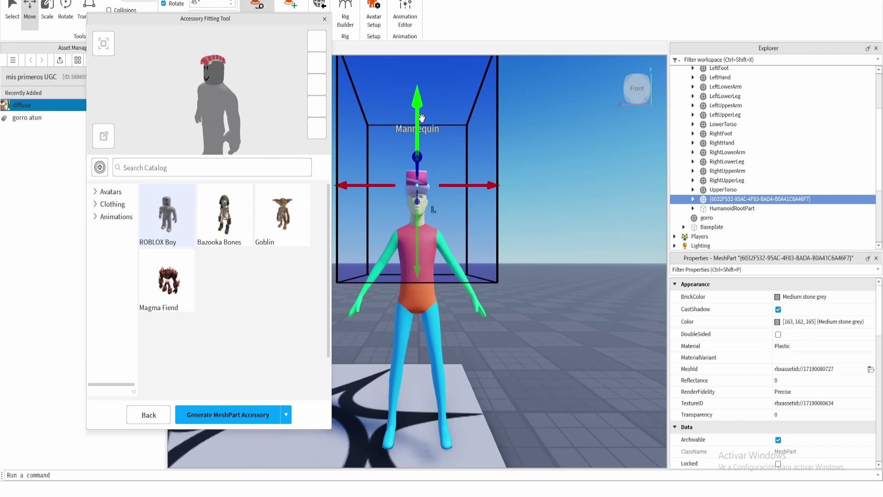
{"action": "right_click_drag", "start_coordinate": [465, 137], "coordinate": [465, 137]}
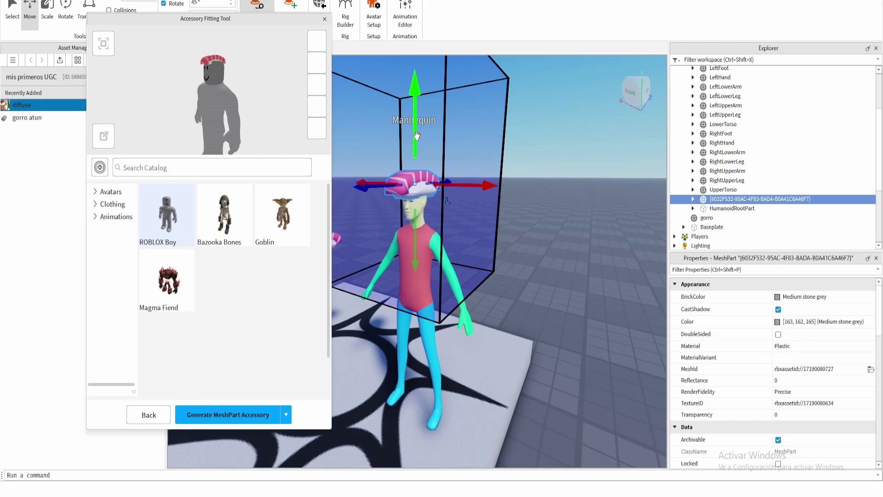
{"action": "left_click_drag", "start_coordinate": [415, 143], "coordinate": [413, 128]}
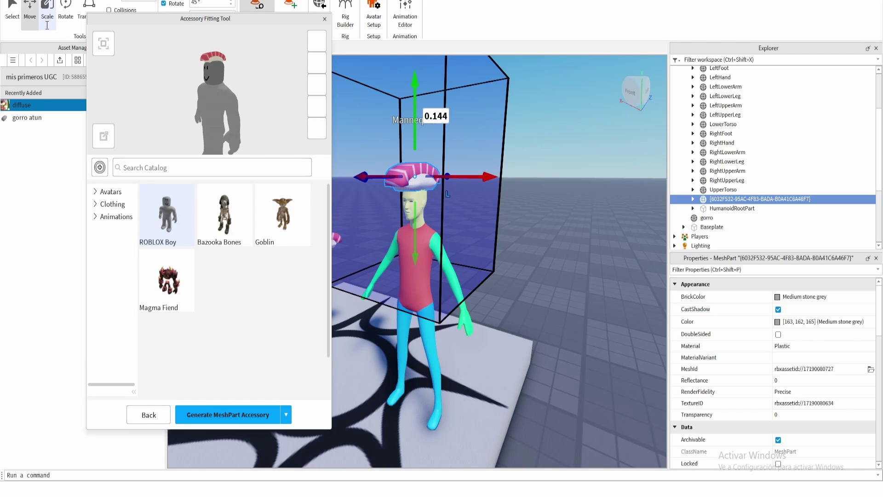
- Scale the hat up slightly in depth and height on the mannequin's head
{"action": "left_click", "coordinate": [52, 10]}
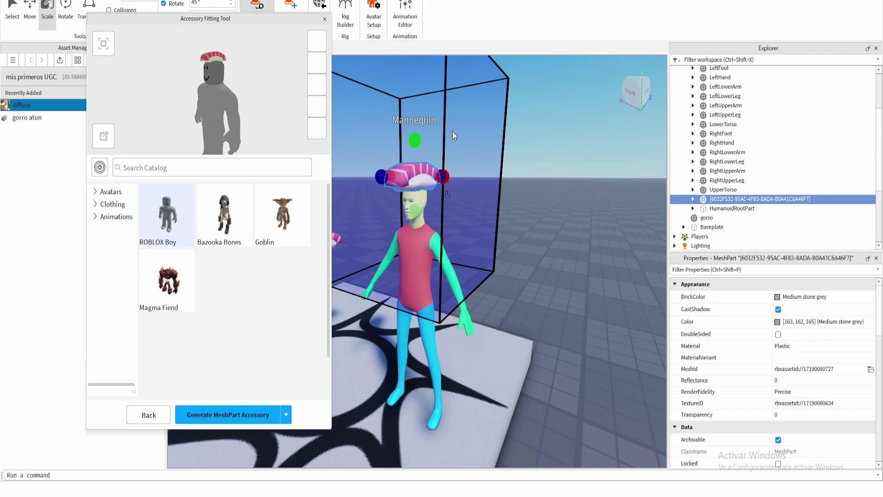
{"action": "right_click_drag", "start_coordinate": [370, 172], "coordinate": [355, 176]}
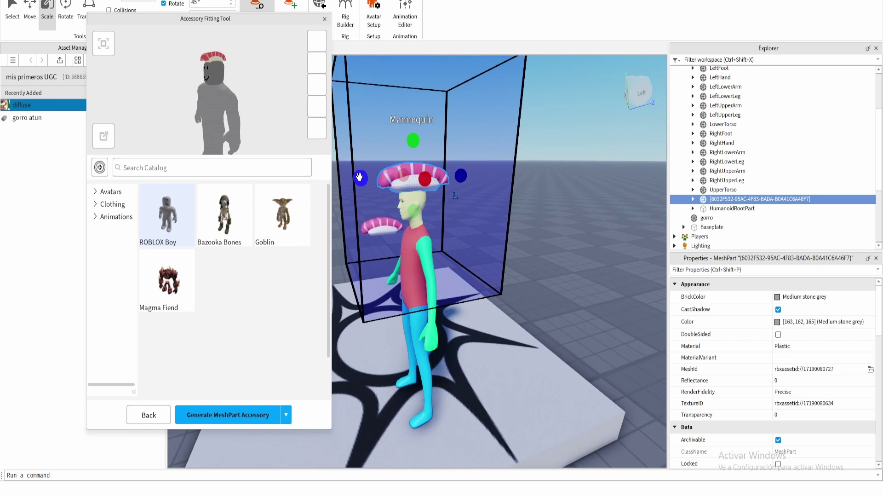
{"action": "left_click_drag", "start_coordinate": [359, 177], "coordinate": [352, 178]}
{"action": "mouse_move", "coordinate": [406, 138]}
{"action": "left_mouse_down"}
{"action": "mouse_move", "coordinate": [410, 118]}
{"action": "mouse_move", "coordinate": [413, 125]}
{"action": "left_mouse_up"}
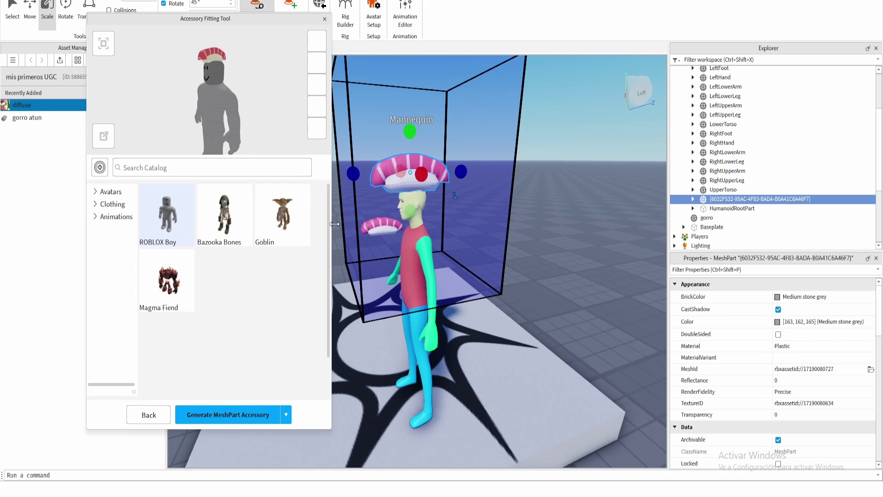
- Tilt the hat slightly forward about its side-to-side axis, with rotation snapping turned off
{"action": "left_click", "coordinate": [66, 10]}
{"action": "mouse_move", "coordinate": [367, 124]}
{"action": "left_mouse_down"}
{"action": "mouse_move", "coordinate": [361, 157]}
{"action": "mouse_move", "coordinate": [364, 133]}
{"action": "mouse_move", "coordinate": [362, 150]}
{"action": "mouse_move", "coordinate": [376, 124]}
{"action": "mouse_move", "coordinate": [362, 151]}
{"action": "mouse_move", "coordinate": [393, 110]}
{"action": "mouse_move", "coordinate": [380, 126]}
{"action": "left_mouse_up"}
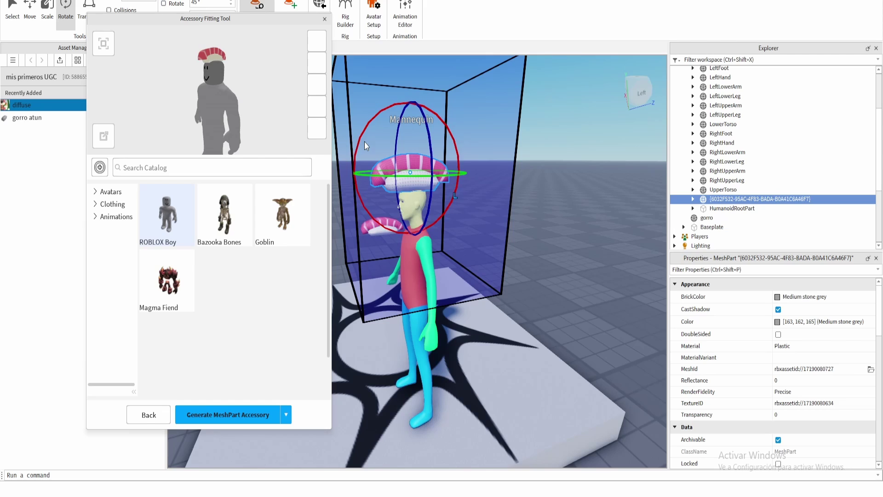
{"action": "mouse_move", "coordinate": [362, 139]}
{"action": "left_mouse_down"}
{"action": "mouse_move", "coordinate": [363, 124]}
{"action": "mouse_move", "coordinate": [366, 152]}
{"action": "left_mouse_up"}
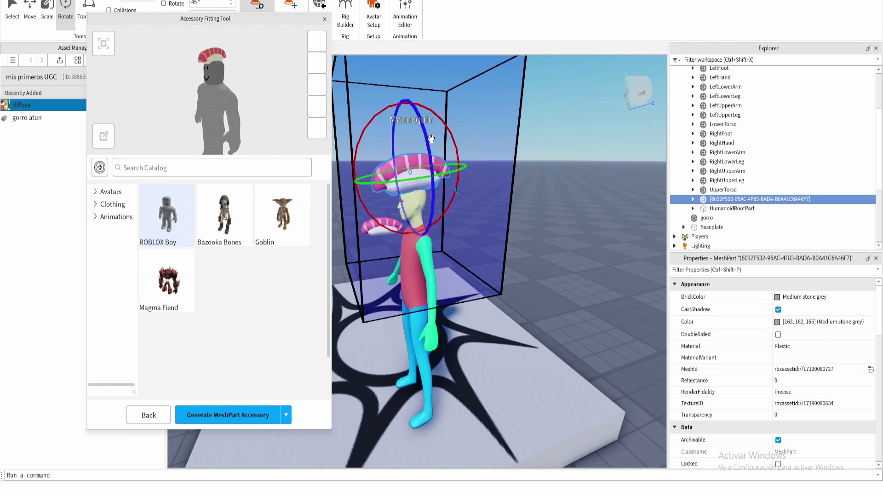
- Check the adjusted hat's fit on the ROBLOX Boy and Goblin preview avatars from several angles
{"action": "left_click", "coordinate": [191, 114]}
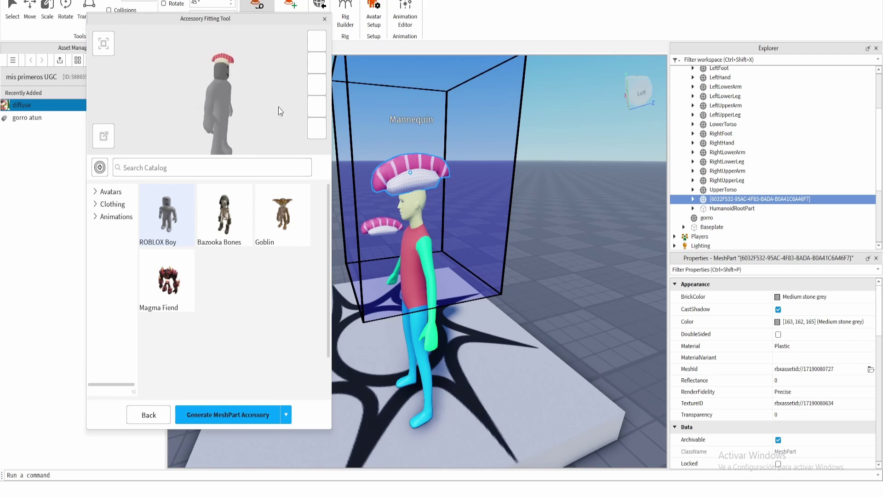
{"action": "left_click_drag", "start_coordinate": [178, 129], "coordinate": [244, 123]}
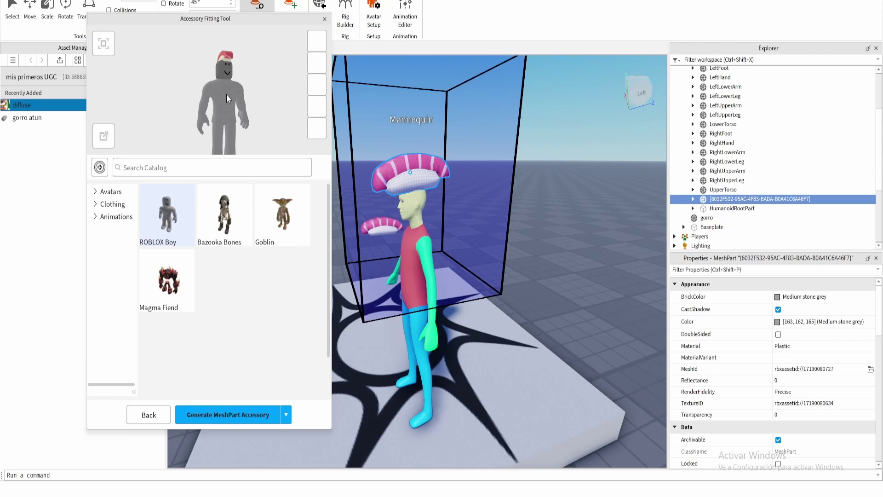
{"action": "left_click_drag", "start_coordinate": [226, 93], "coordinate": [204, 106]}
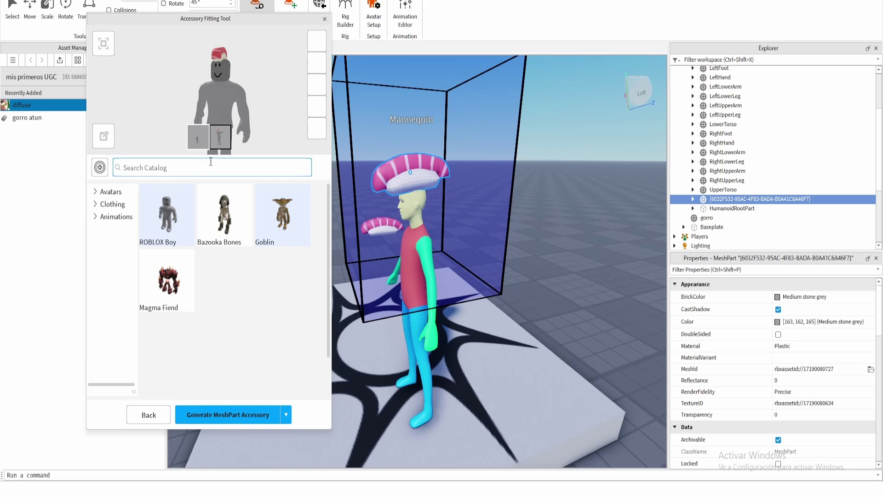
{"action": "left_click", "coordinate": [221, 141]}
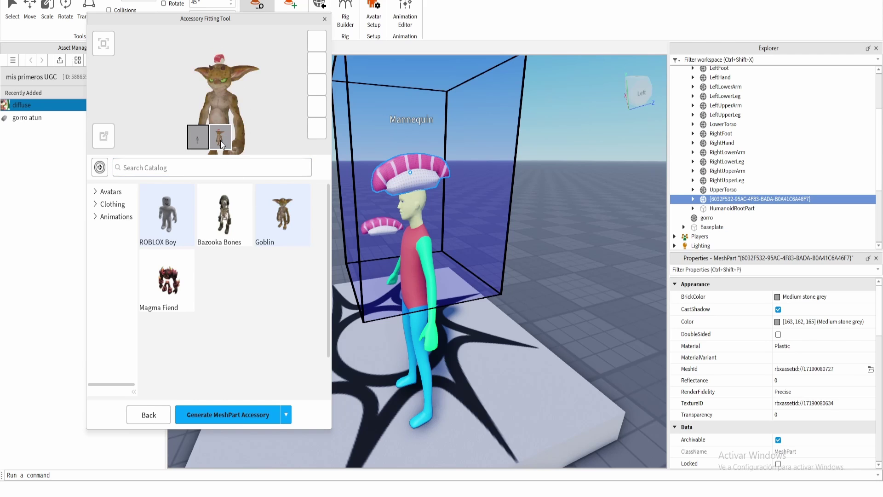
{"action": "left_click_drag", "start_coordinate": [271, 103], "coordinate": [236, 98]}
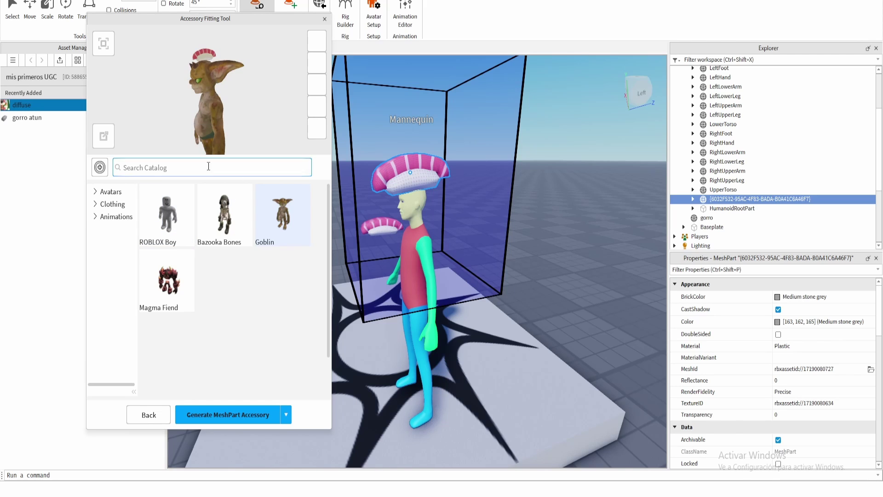
{"action": "left_click", "coordinate": [167, 206]}
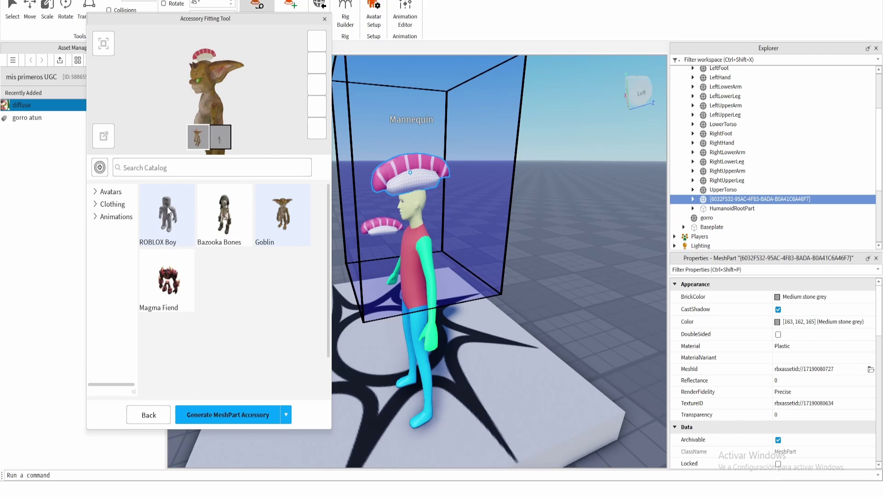
{"action": "left_click", "coordinate": [221, 136]}
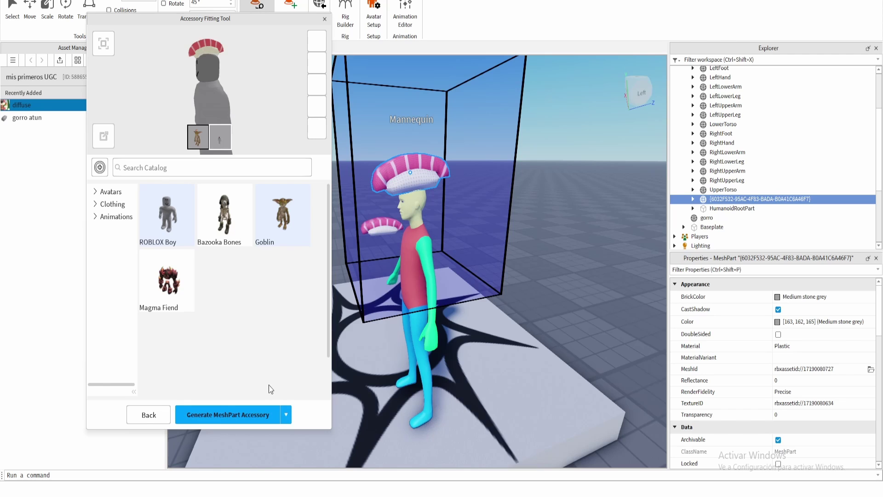
- Switch the output type to Legacy Accessory and generate the hat accessory
{"action": "left_click", "coordinate": [287, 419]}
{"action": "left_click", "coordinate": [239, 417]}
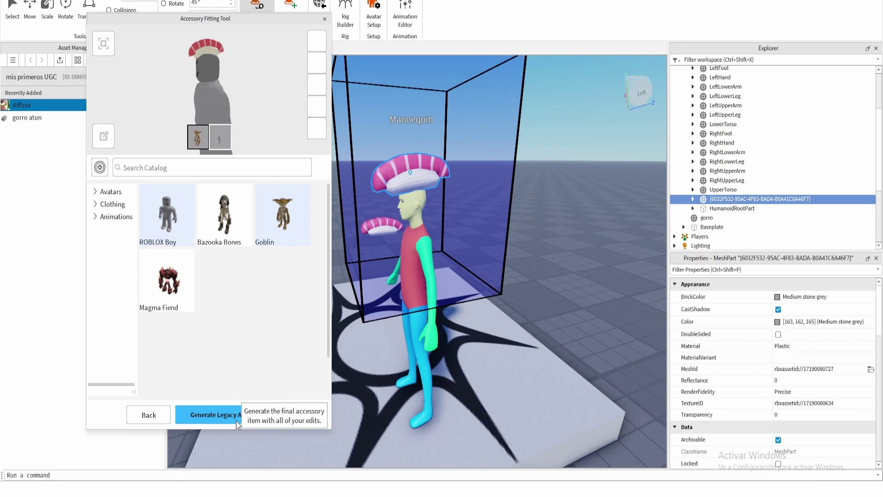
{"action": "left_click", "coordinate": [203, 418]}
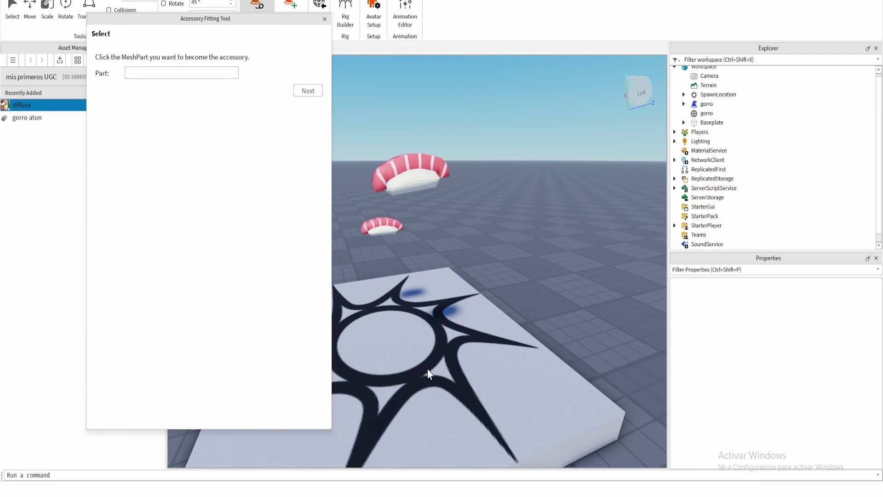
- Close the Accessory Fitting Tool and select the generated gorro accessory in the workspace
{"action": "right_click_drag", "start_coordinate": [432, 366], "coordinate": [431, 366]}
{"action": "left_click", "coordinate": [410, 156]}
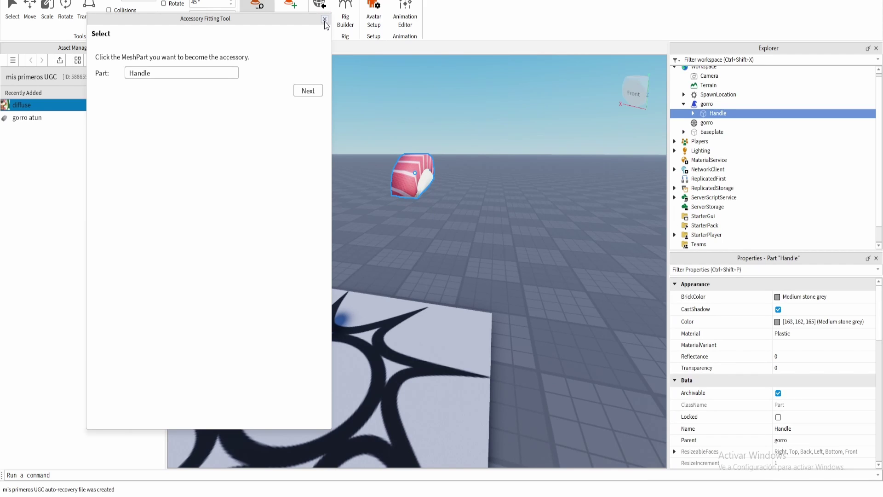
{"action": "left_click", "coordinate": [324, 19]}
{"action": "left_click", "coordinate": [406, 168]}
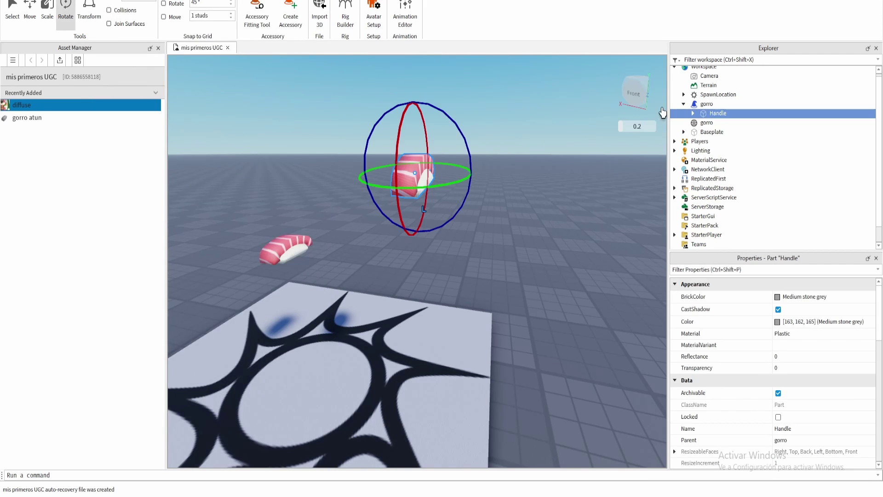
{"action": "left_click", "coordinate": [707, 104]}
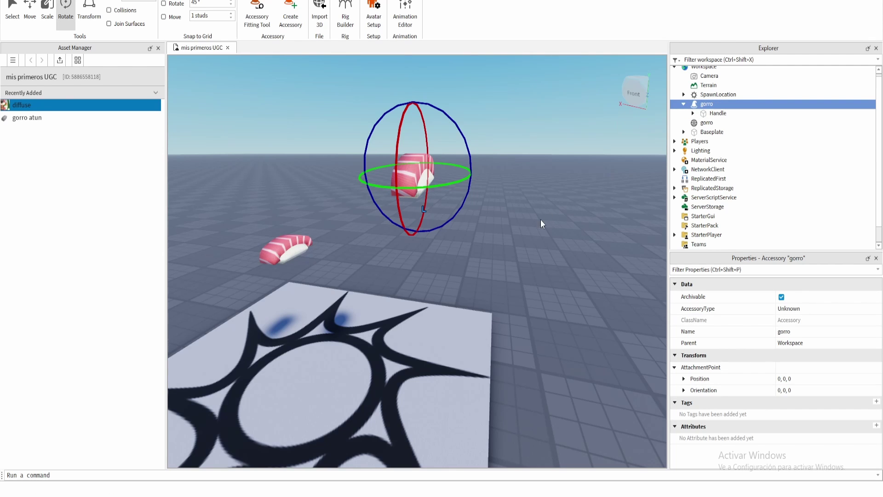
{"action": "right_click_drag", "start_coordinate": [540, 219], "coordinate": [524, 217]}
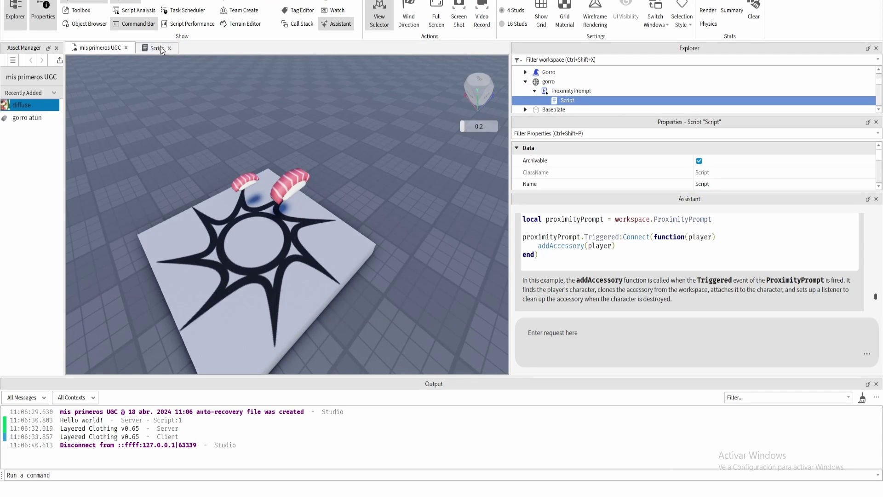
- Review the ProximityPrompt's script, comparing its "Gorro" lookup, accessory clone and script.Parent reference with the objects in the workspace
{"action": "left_click", "coordinate": [156, 48]}
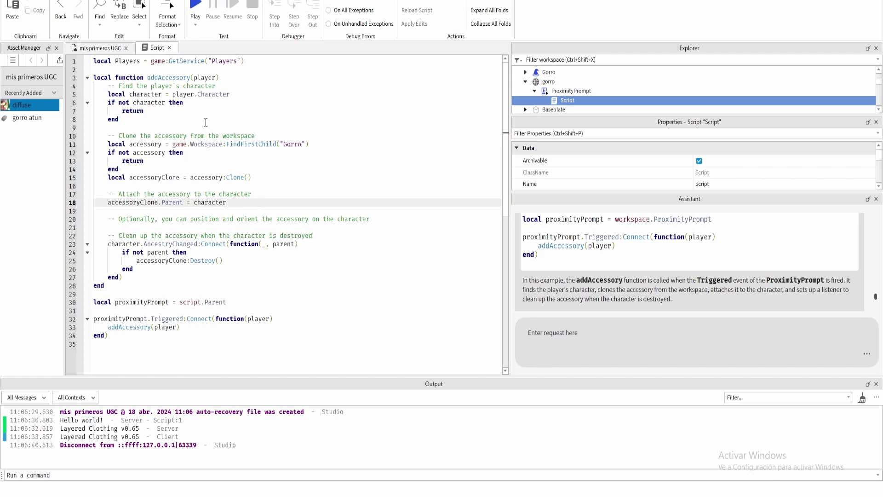
{"action": "left_click", "coordinate": [224, 178]}
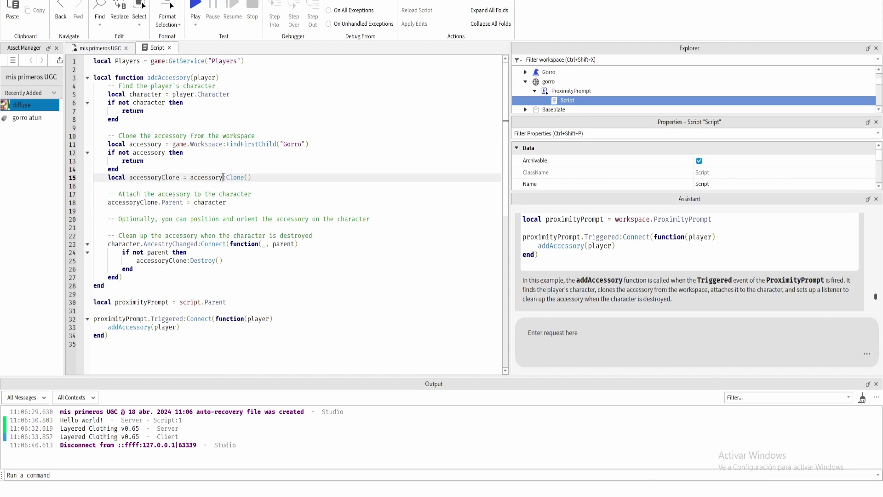
{"action": "double_click", "coordinate": [295, 146]}
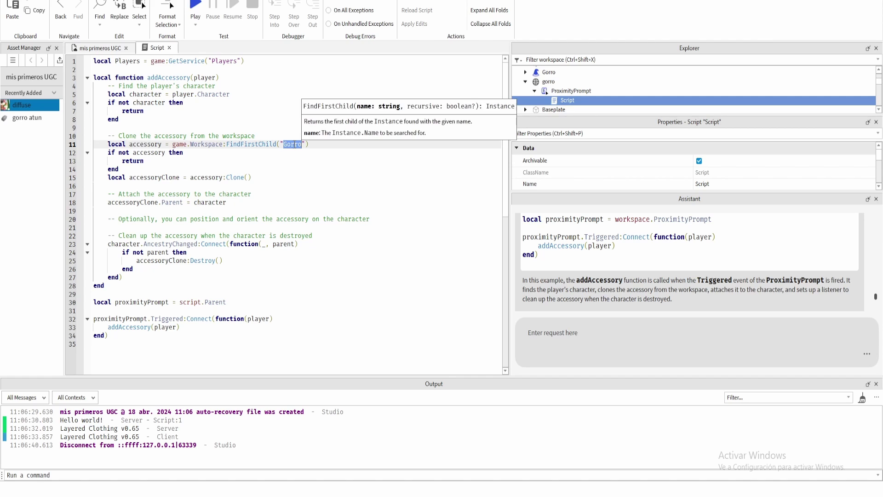
{"action": "scroll", "coordinate": [551, 92], "scroll_direction": "up", "scroll_amount": 2}
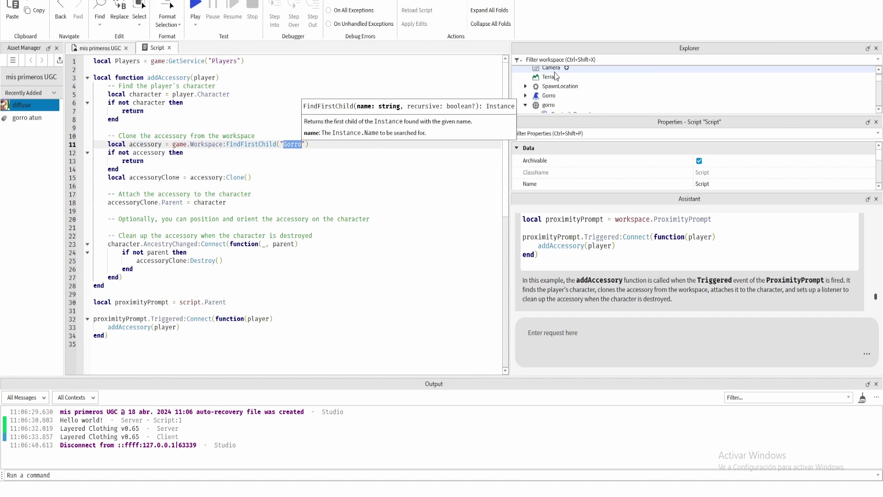
{"action": "left_click", "coordinate": [549, 96]}
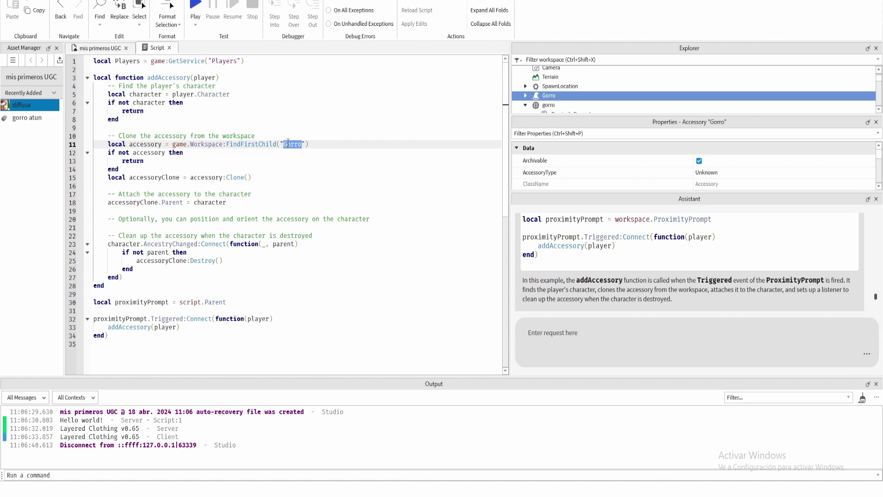
{"action": "left_click", "coordinate": [289, 144]}
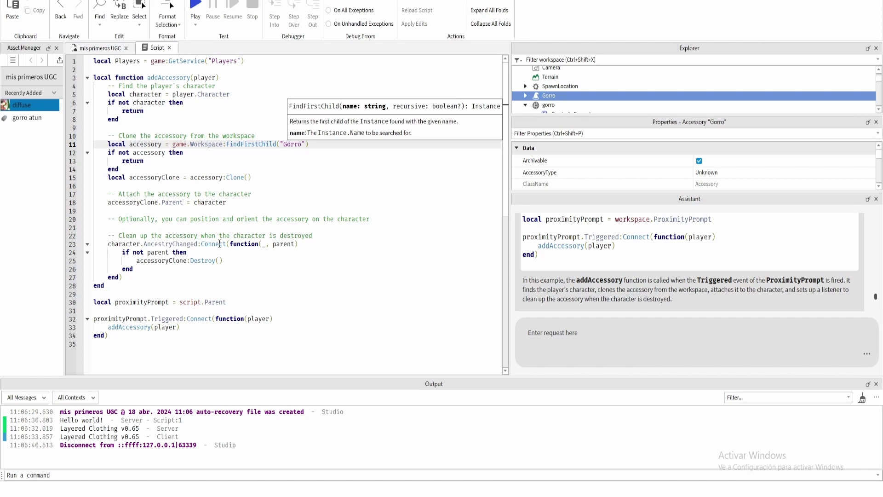
{"action": "left_click", "coordinate": [222, 178]}
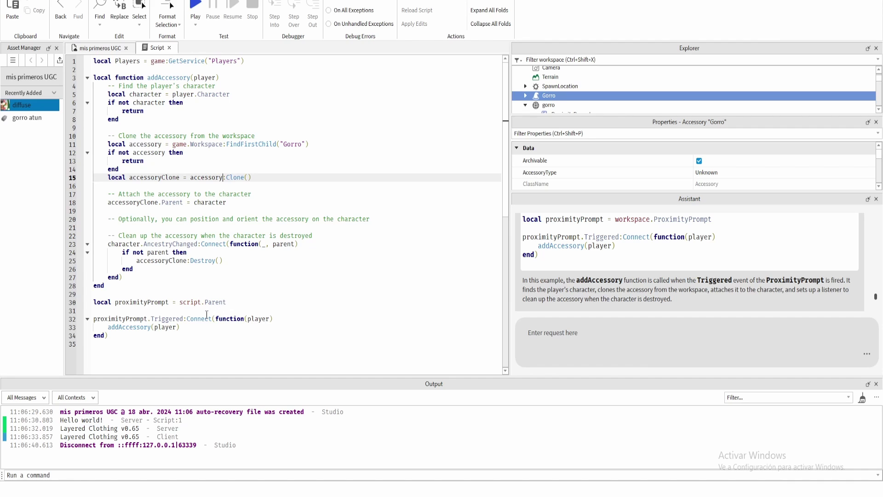
{"action": "left_click_drag", "start_coordinate": [180, 301], "coordinate": [226, 302]}
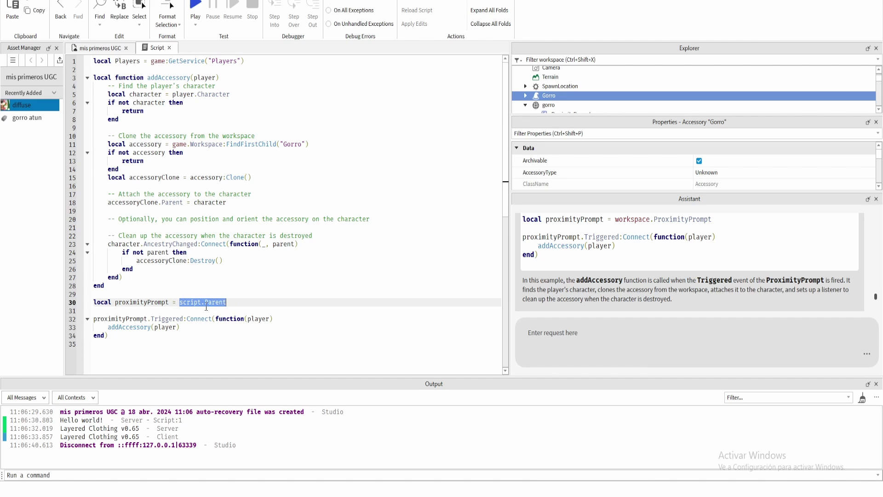
{"action": "left_click", "coordinate": [543, 106]}
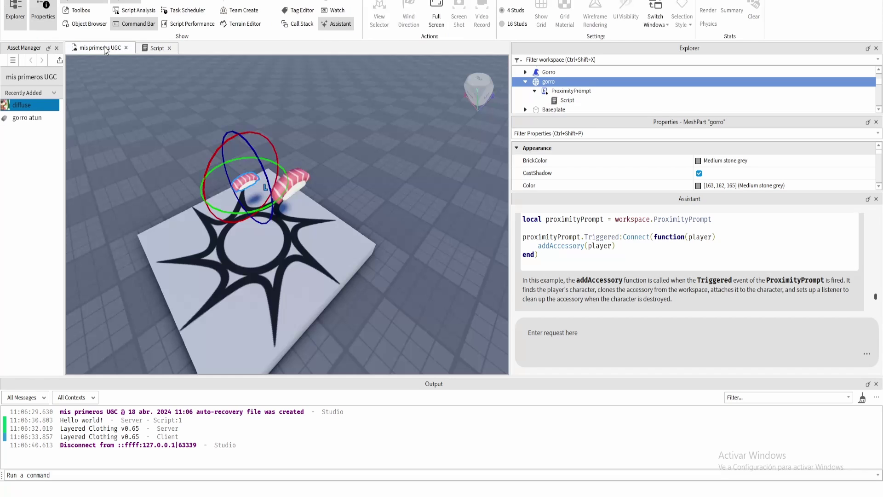
- Playtest the place, trigger the gorro mesh's proximity prompt and inspect the equipped hat on the avatar from the front
{"action": "left_click", "coordinate": [112, 48]}
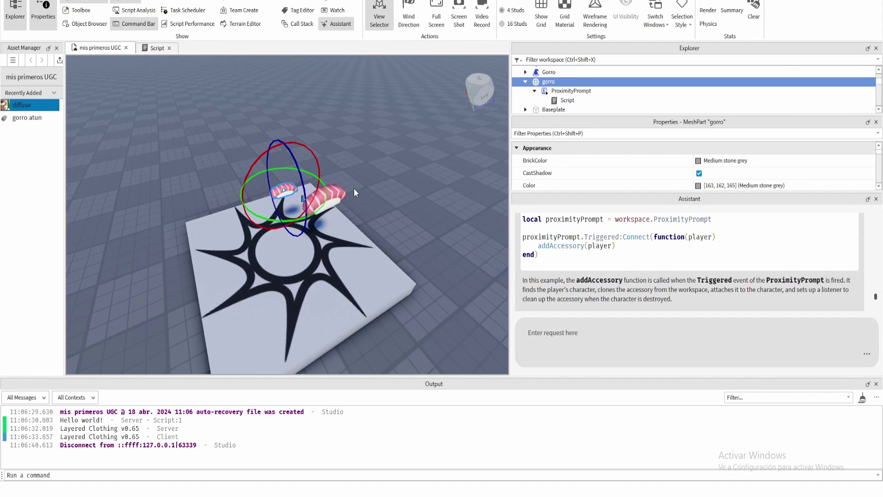
{"action": "key", "text": "F5"}
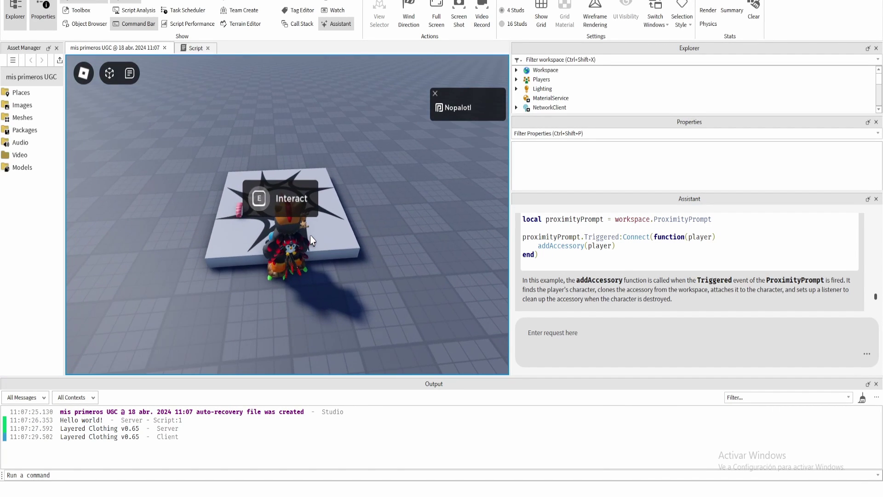
{"action": "key", "text": "e"}
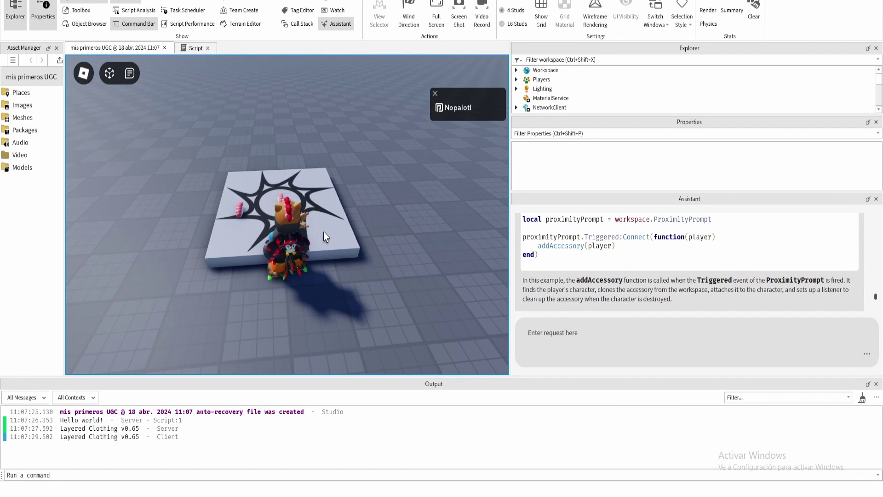
{"action": "key", "text": "s"}
{"action": "key", "text": "a"}
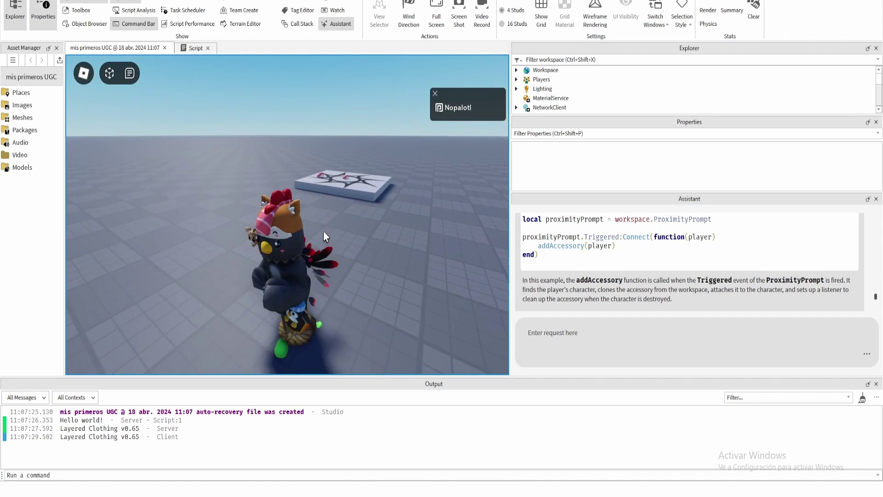
{"action": "right_click_drag", "start_coordinate": [324, 232], "coordinate": [320, 230]}
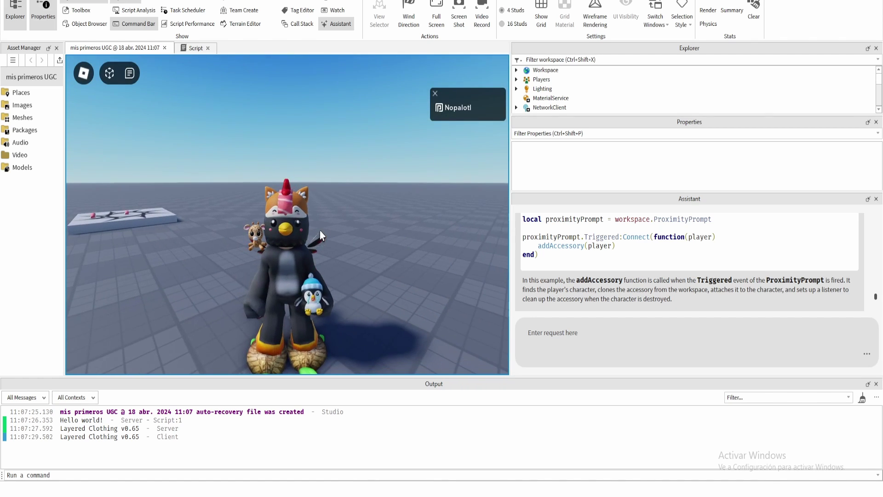
- Find the playtest avatar's accessories under Workspace and delete its Fox Hat accessory
{"action": "left_click", "coordinate": [516, 70]}
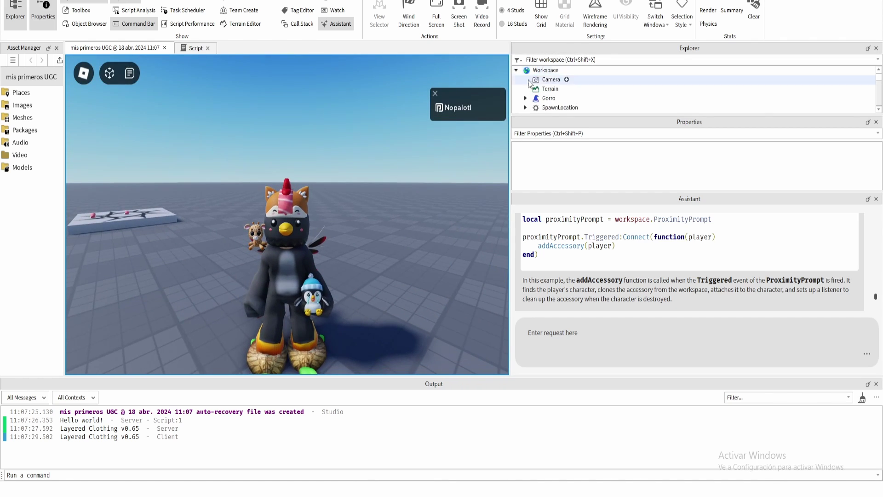
{"action": "scroll", "coordinate": [538, 90], "scroll_direction": "down", "scroll_amount": 1}
{"action": "left_click", "coordinate": [525, 80]}
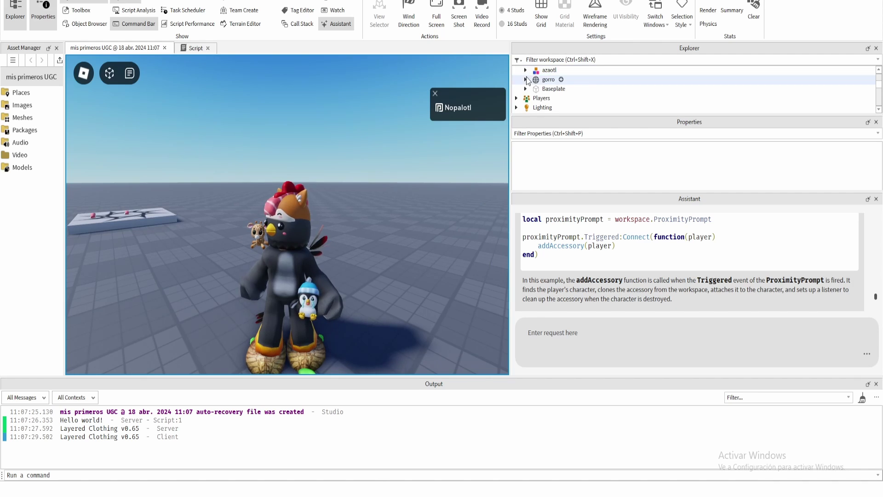
{"action": "left_click", "coordinate": [525, 70]}
{"action": "scroll", "coordinate": [569, 81], "scroll_direction": "down", "scroll_amount": 4}
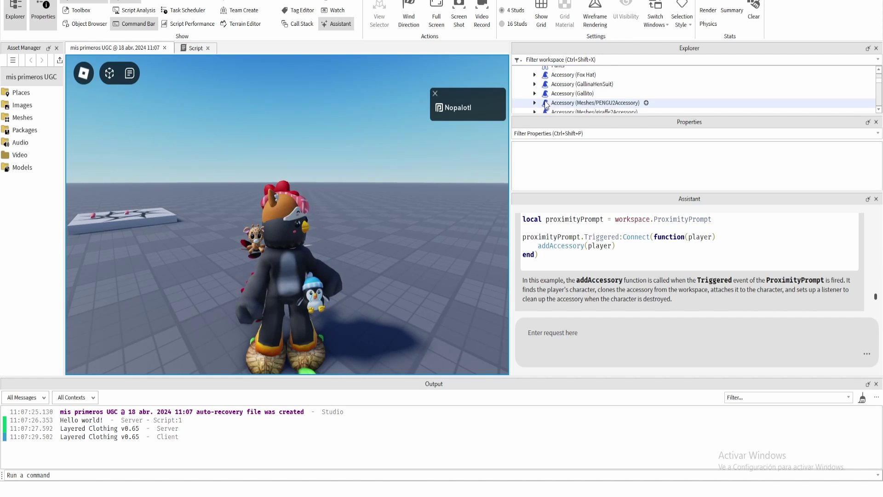
{"action": "left_click", "coordinate": [558, 77]}
{"action": "key", "text": "Delete"}
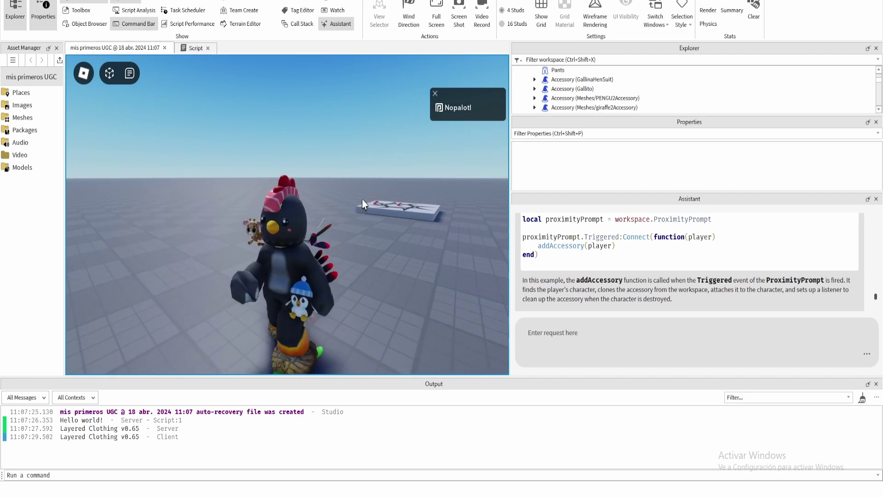
- Inspect the equipped sushi hat on the avatar from the front, back and sides, and stop the playtest
{"action": "scroll", "coordinate": [362, 199], "scroll_direction": "up", "scroll_amount": 3}
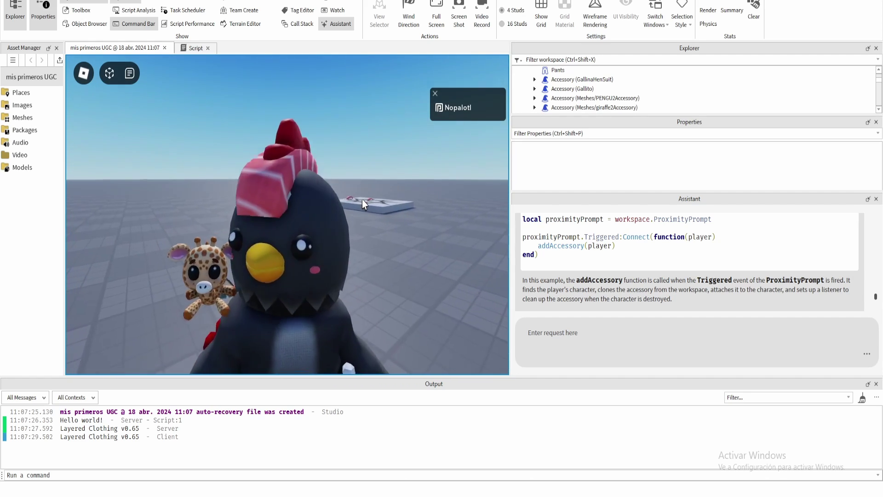
{"action": "scroll", "coordinate": [362, 200], "scroll_direction": "down", "scroll_amount": 3}
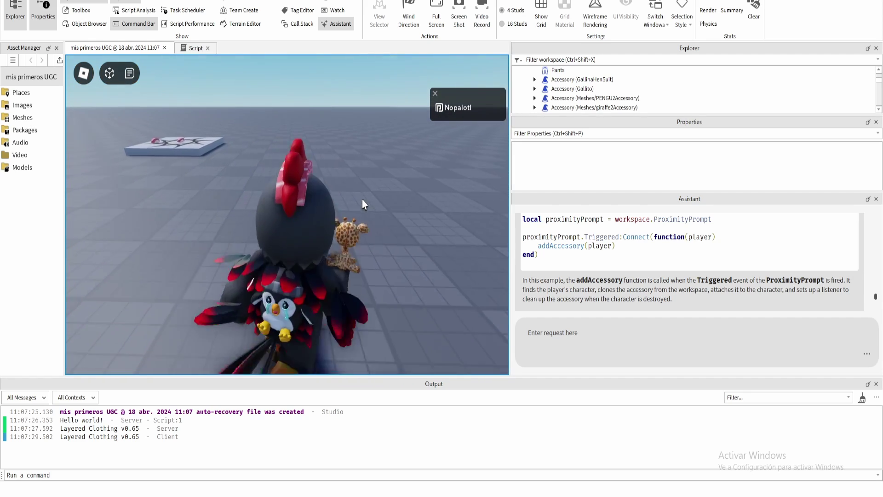
{"action": "key", "text": "s"}
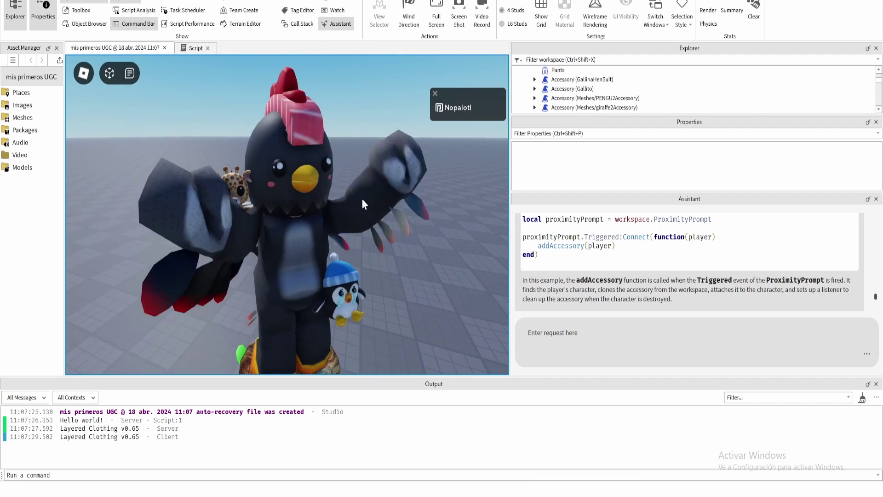
{"action": "key", "text": "d"}
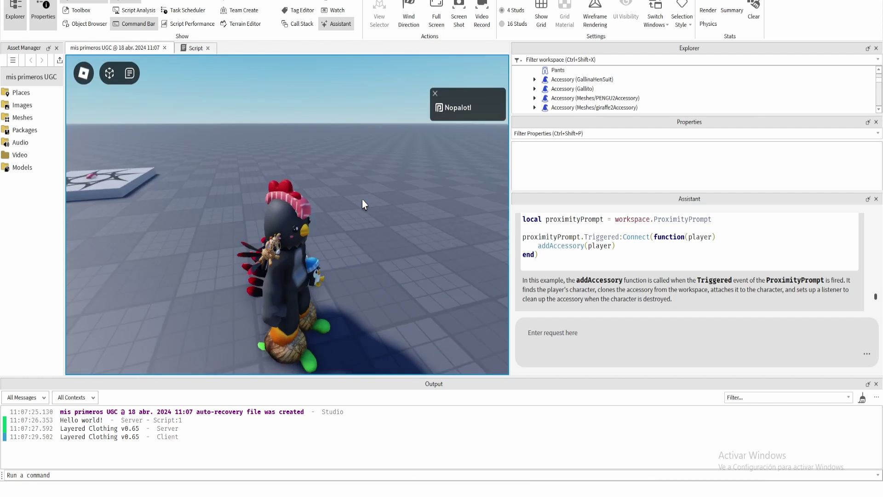
{"action": "right_click_drag", "start_coordinate": [363, 200], "coordinate": [362, 200]}
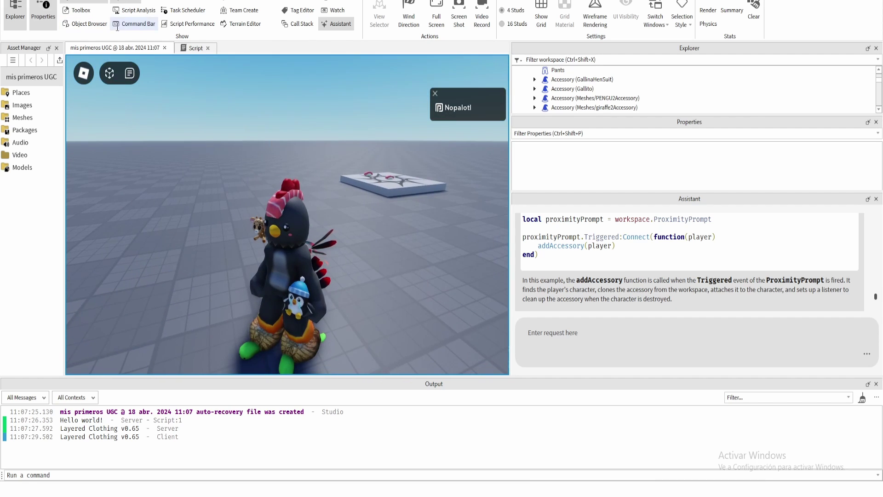
{"action": "left_click", "coordinate": [57, 48]}
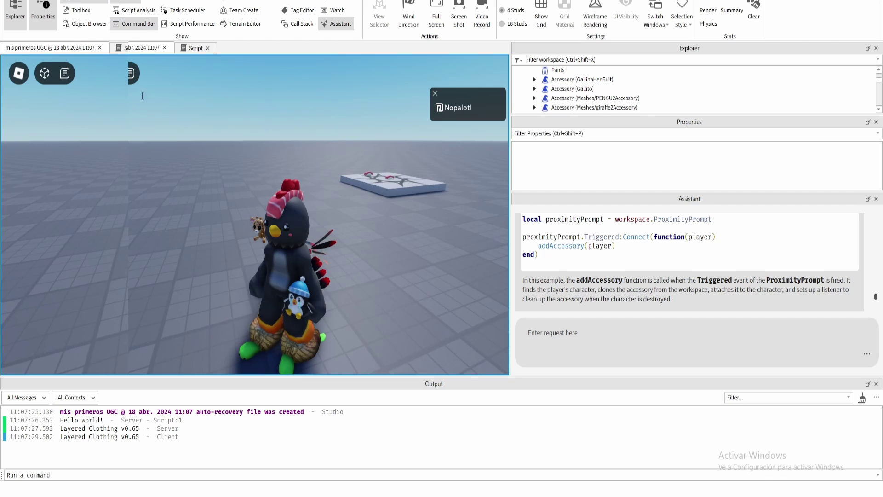
{"action": "key", "text": "shift+F5"}
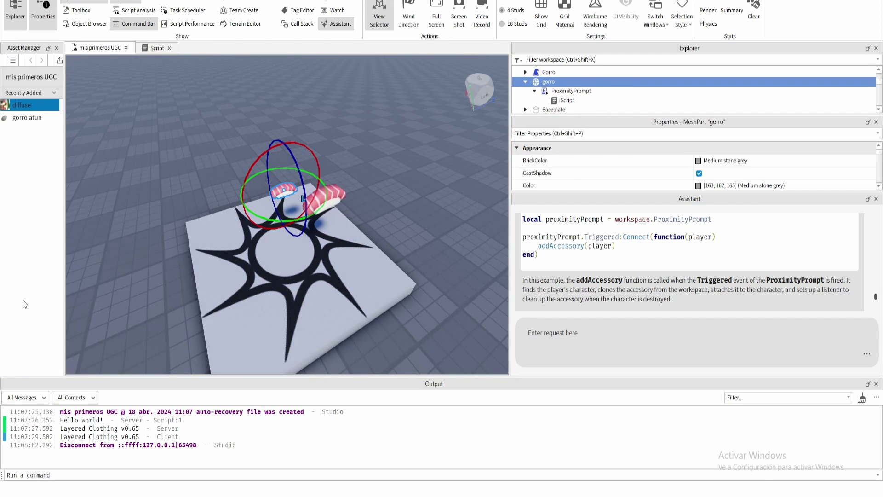
- Select the Gorro accessory in the workspace and close the Assistant to give the object tree more room
{"action": "left_click", "coordinate": [551, 73]}
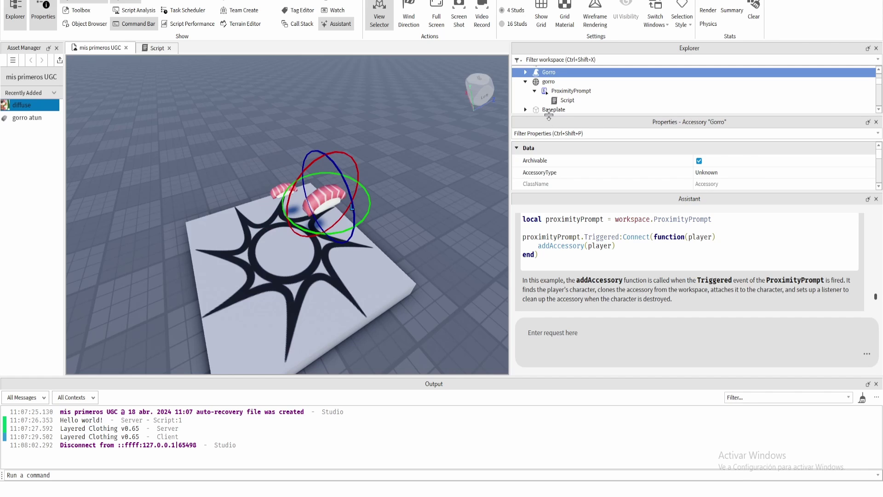
{"action": "left_click_drag", "start_coordinate": [549, 117], "coordinate": [549, 137]}
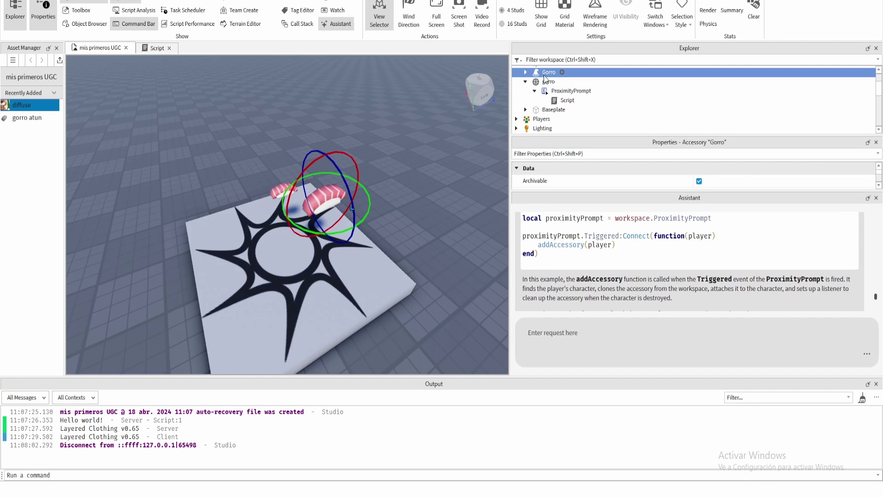
{"action": "scroll", "coordinate": [554, 90], "scroll_direction": "up", "scroll_amount": 1}
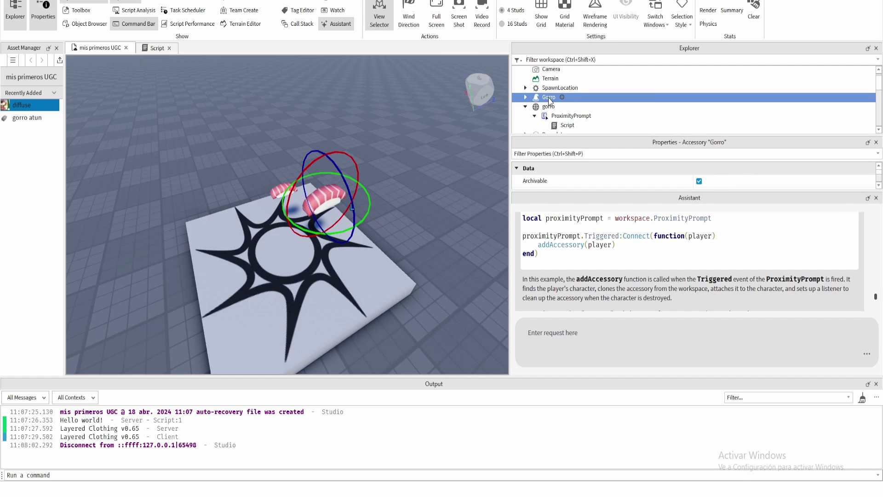
{"action": "left_click", "coordinate": [876, 198]}
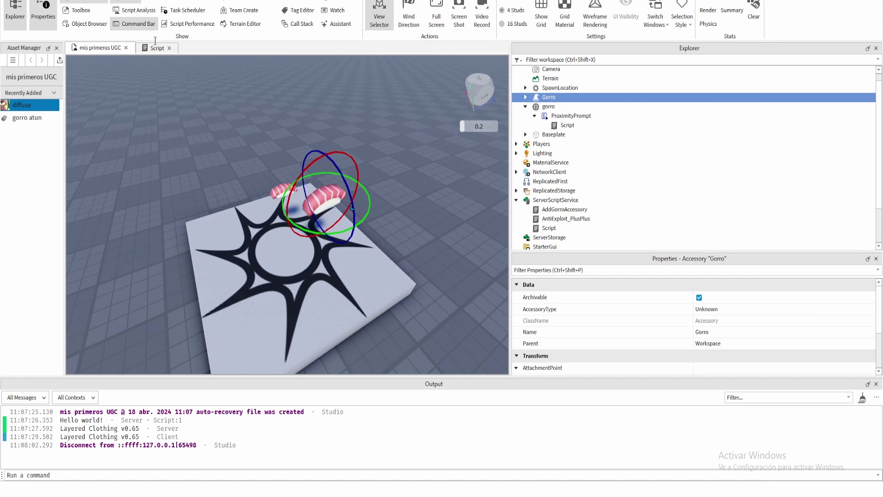
{"action": "left_click", "coordinate": [83, 1]}
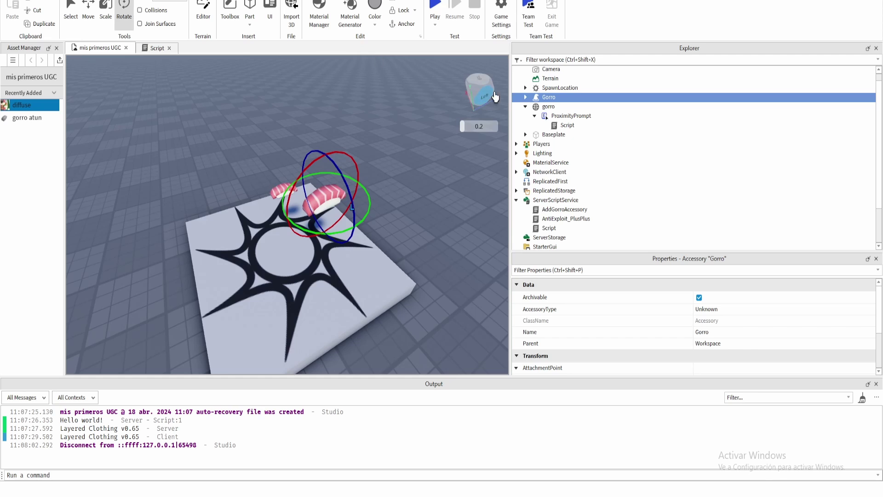
{"action": "right_click", "coordinate": [545, 99]}
{"action": "left_click", "coordinate": [606, 414]}
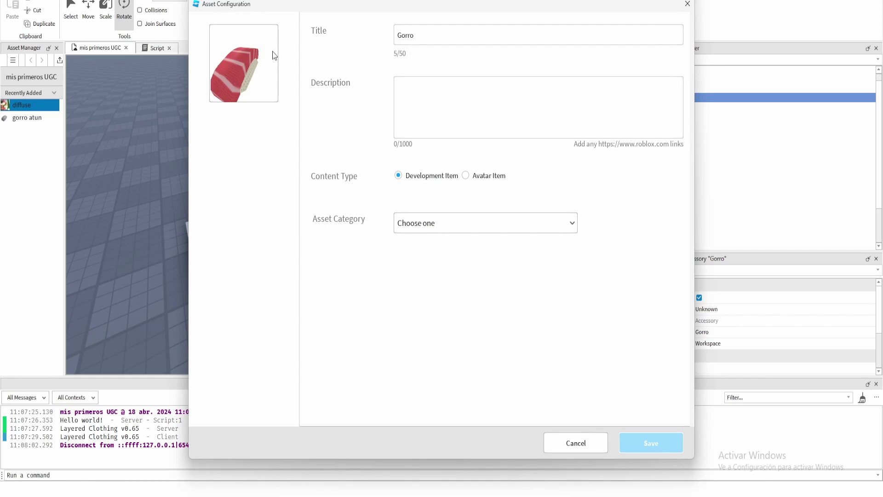
{"action": "left_click", "coordinate": [687, 4]}
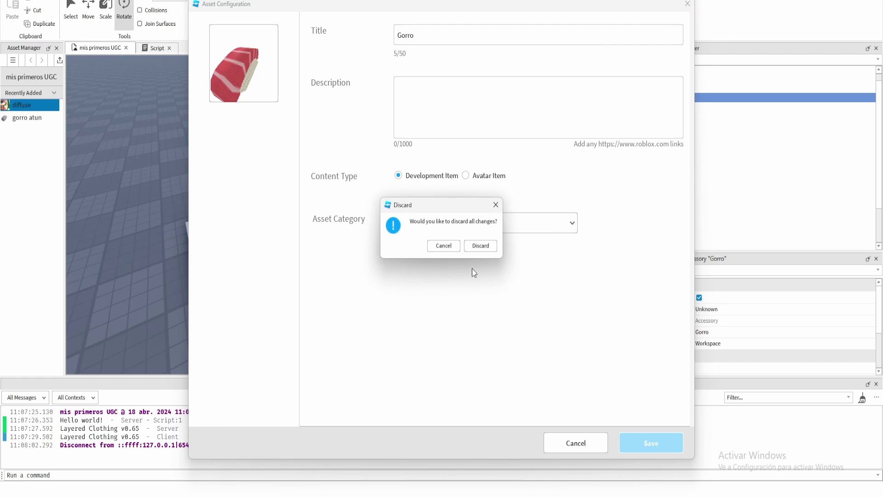
{"action": "left_click", "coordinate": [480, 246]}
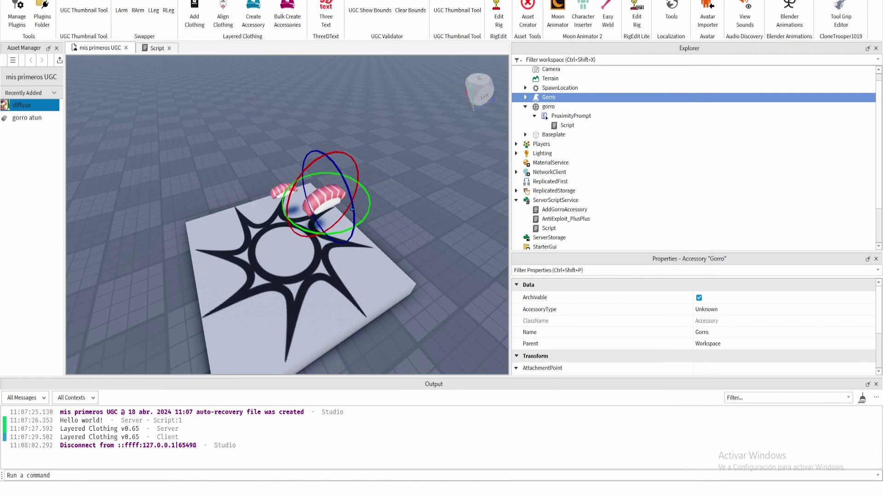
- Frame the whole Gorro accessory from the side with the UGC Thumbnail Tool and accept the thumbnail
{"action": "left_click", "coordinate": [84, 14]}
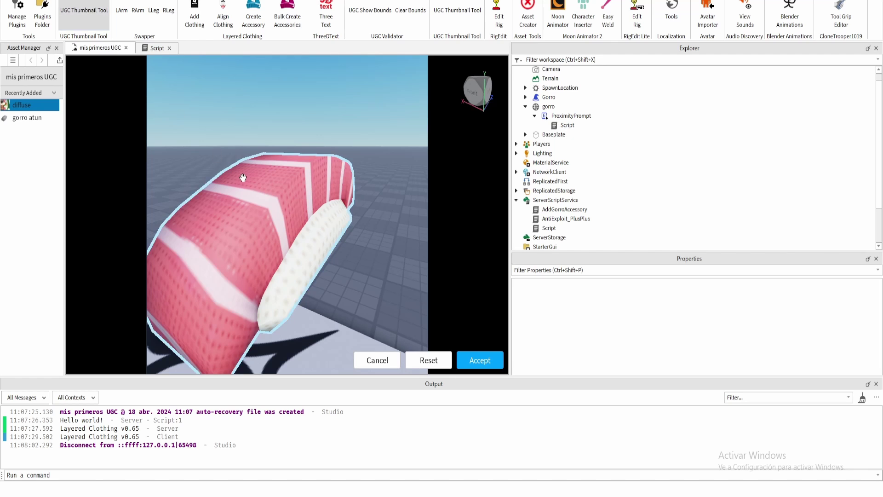
{"action": "right_click_drag", "start_coordinate": [264, 221], "coordinate": [264, 222]}
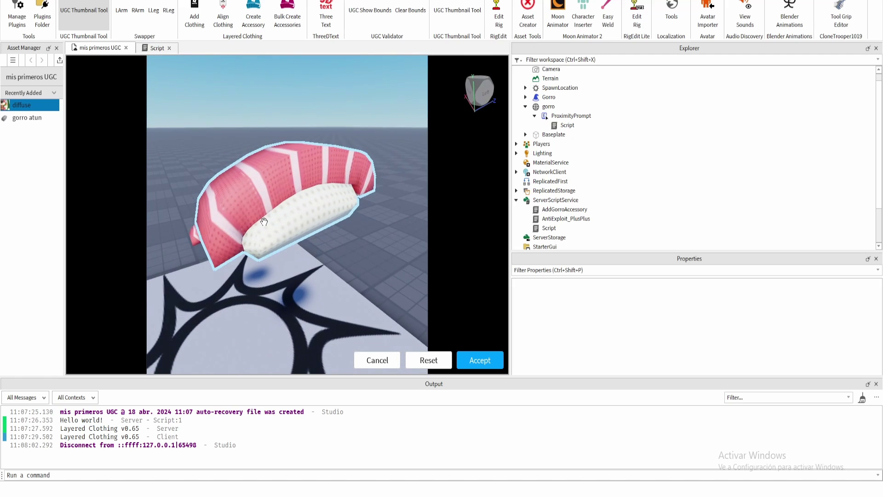
{"action": "left_click", "coordinate": [463, 359]}
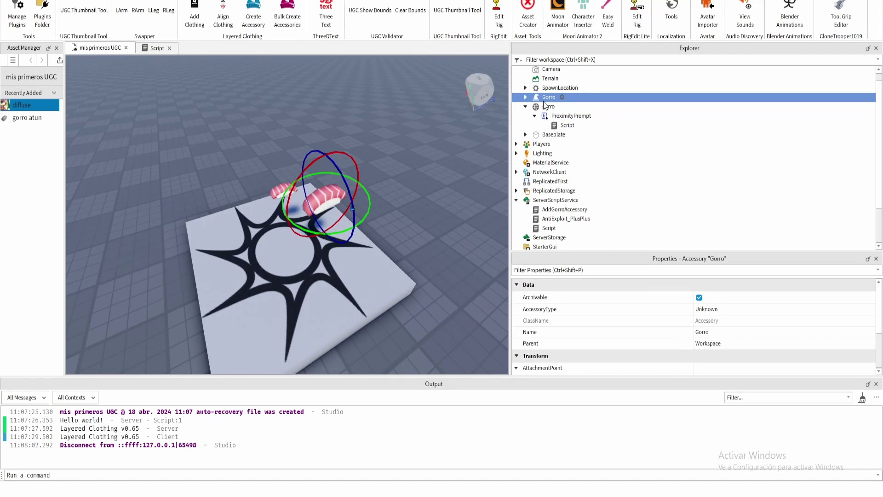
- Start saving the Gorro accessory to Roblox and set both its title and description to "Tuna Fish Hat"
{"action": "right_click", "coordinate": [544, 98]}
{"action": "left_click", "coordinate": [577, 413]}
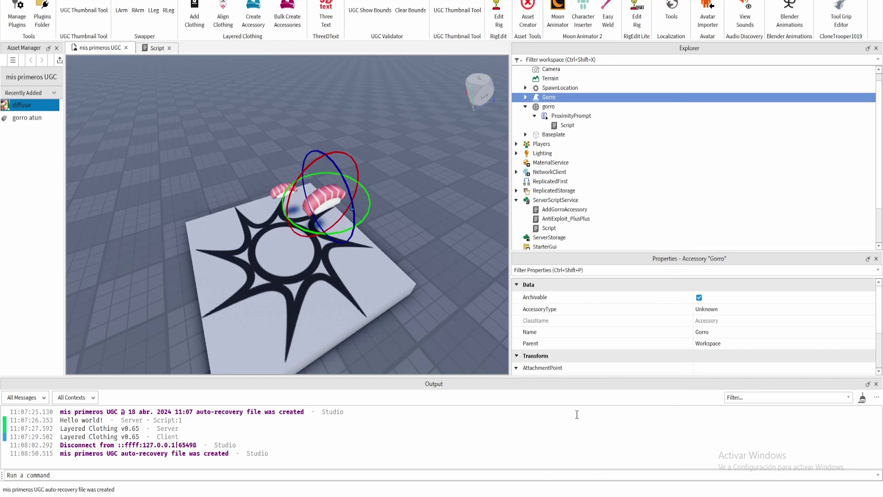
{"action": "left_click_drag", "start_coordinate": [430, 34], "coordinate": [388, 34]}
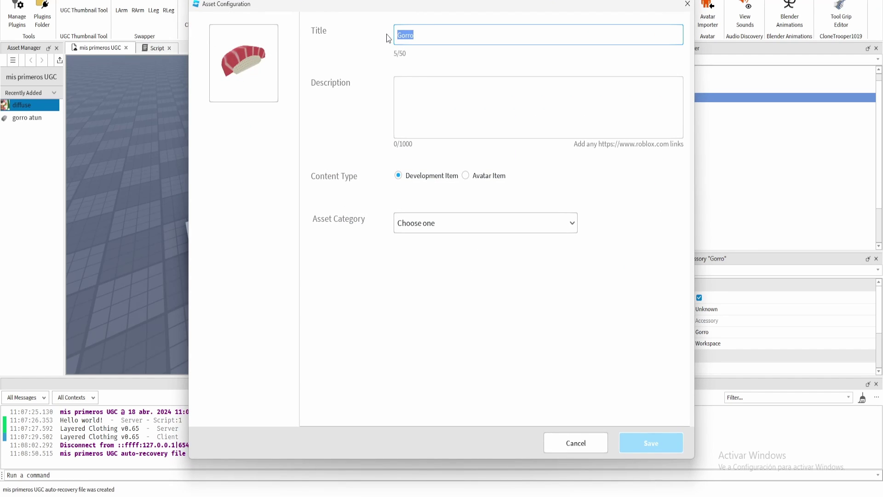
{"action": "type", "text": "Tuna Fish Hat"}
{"action": "key", "text": "Tab"}
{"action": "key", "text": "shift+Tab"}
{"action": "key", "text": "ctrl+c"}
{"action": "left_click", "coordinate": [411, 95]}
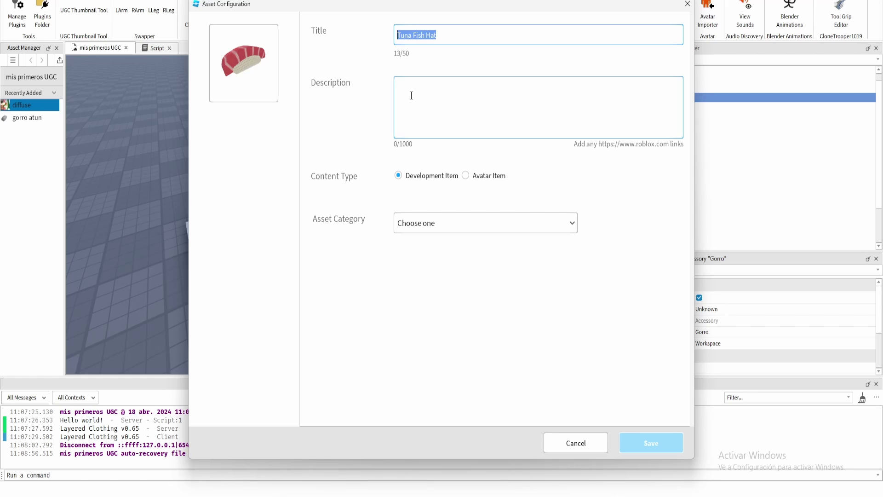
{"action": "key", "text": "ctrl+v"}
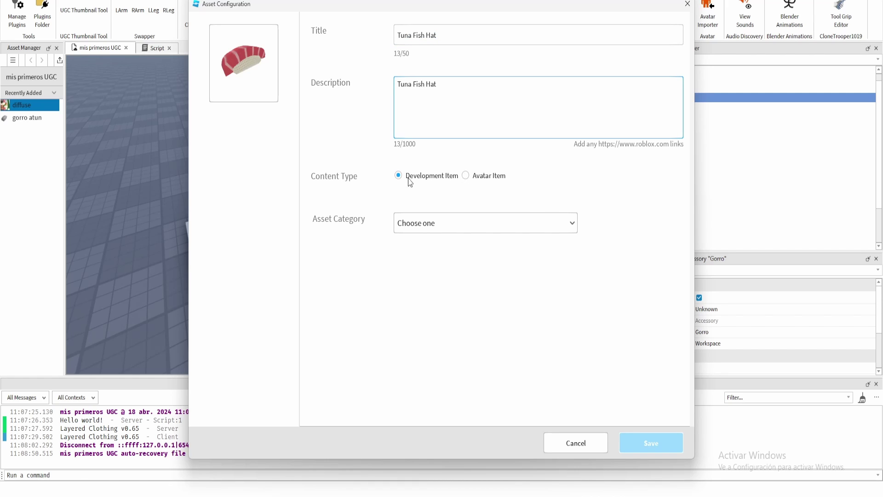
- Set the asset's content type to Avatar Item and its category to Hat
{"action": "left_click", "coordinate": [465, 176]}
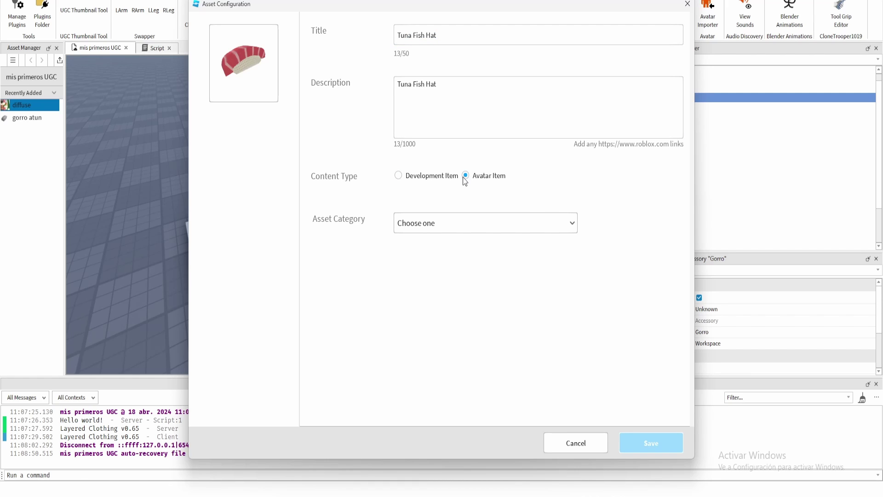
{"action": "left_click", "coordinate": [453, 228]}
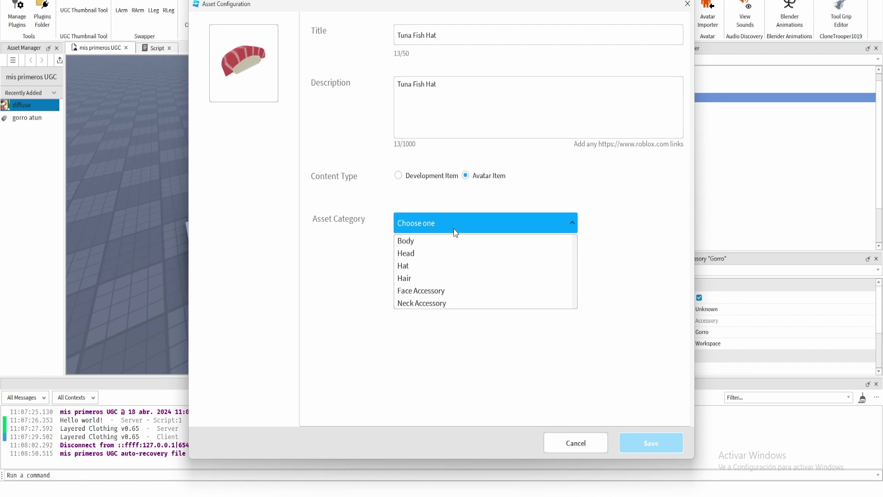
{"action": "left_click", "coordinate": [438, 265]}
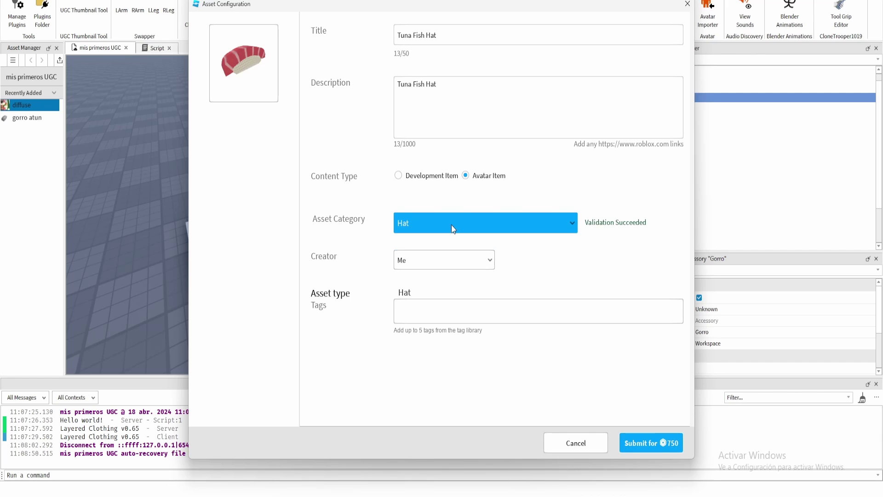
{"action": "left_click", "coordinate": [453, 229]}
{"action": "left_click", "coordinate": [348, 256]}
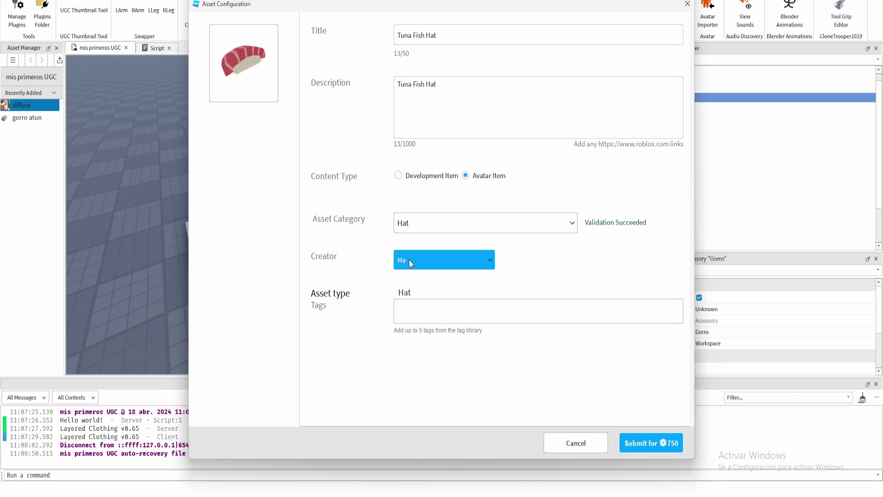
- Set the asset's creator to the last group in the list, the one named like the playtest avatar
{"action": "left_click", "coordinate": [409, 260]}
{"action": "scroll", "coordinate": [440, 310], "scroll_direction": "down", "scroll_amount": 1}
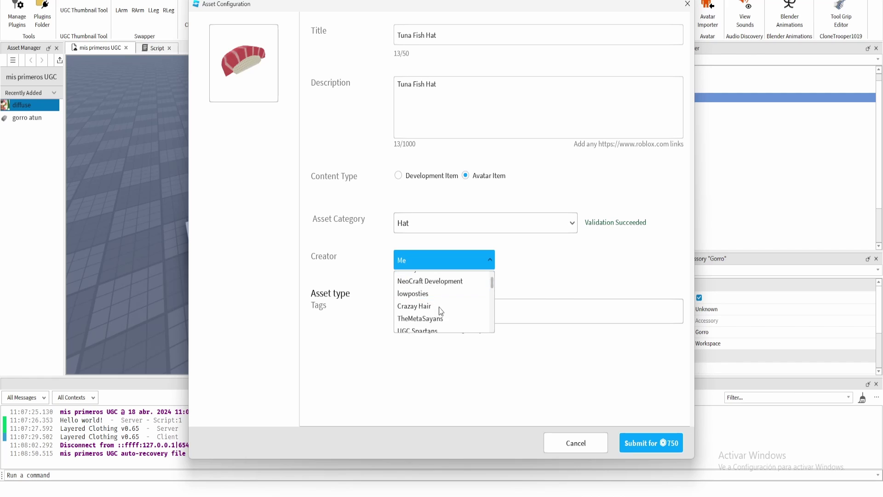
{"action": "scroll", "coordinate": [439, 307], "scroll_direction": "down", "scroll_amount": 3}
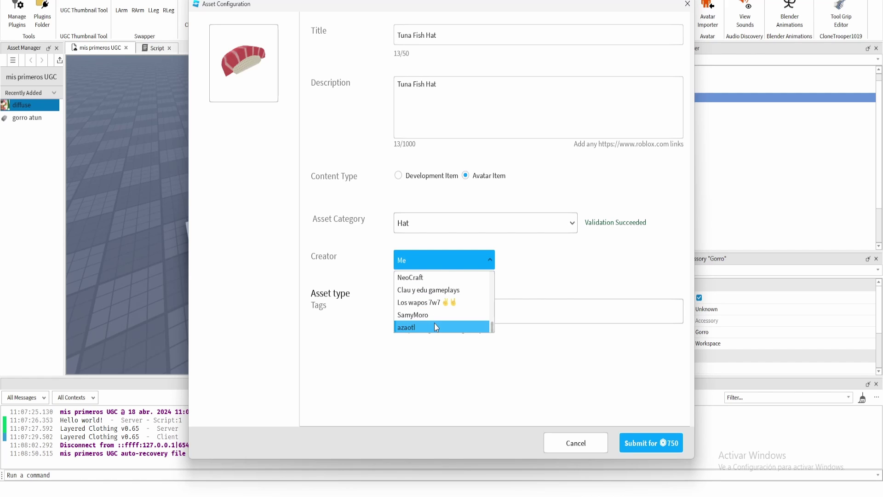
{"action": "left_click", "coordinate": [434, 324]}
{"action": "left_click", "coordinate": [432, 315]}
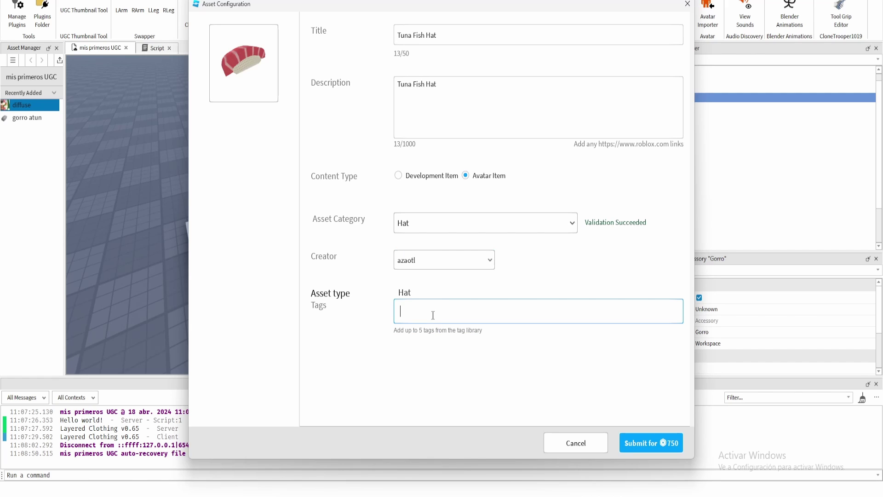
{"action": "type", "text": "tuna"}
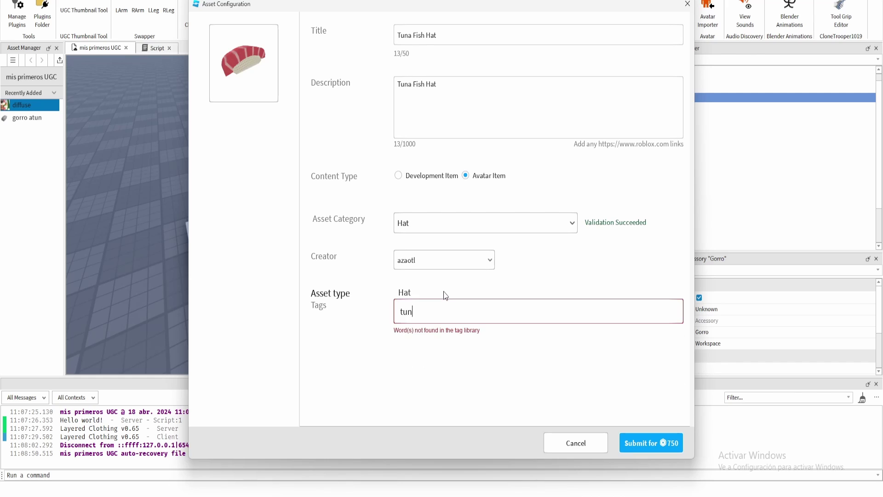
{"action": "key", "text": "BackSpace"}
{"action": "key", "text": "BackSpace"}
{"action": "key", "text": "BackSpace"}
{"action": "key", "text": "BackSpace"}
- Add the tags Food, Hat and Funny to the asset
{"action": "type", "text": "food"}
{"action": "key", "text": "Return"}
{"action": "type", "text": "hat"}
{"action": "key", "text": "Return"}
{"action": "type", "text": "funny"}
{"action": "key", "text": "Return"}
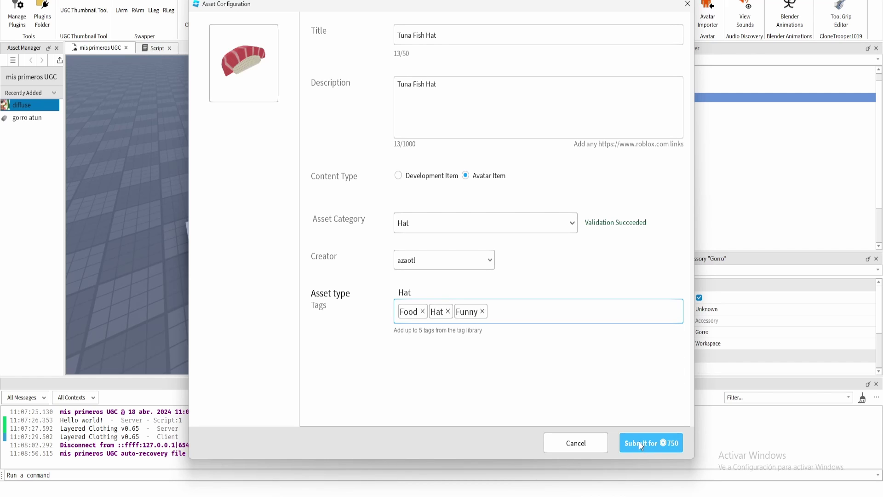
- Submit the Tuna Fish Hat as an avatar item and close the asset configuration
{"action": "left_click", "coordinate": [640, 440]}
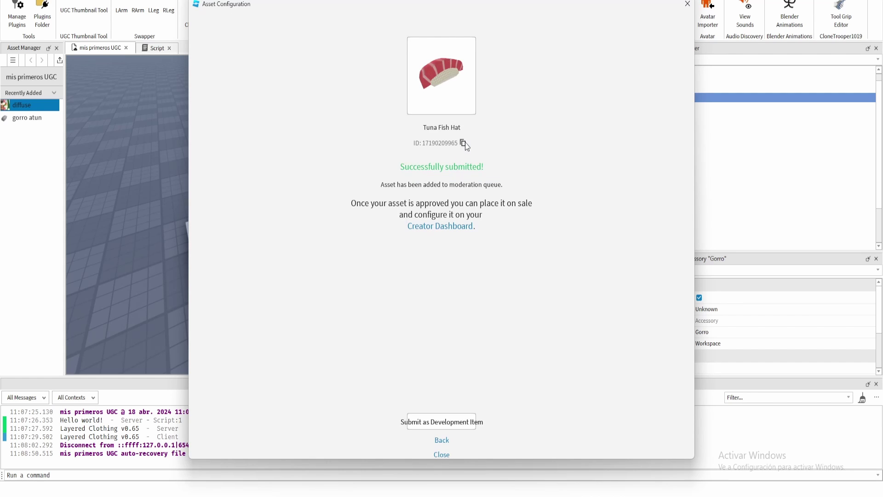
{"action": "left_click", "coordinate": [441, 454]}
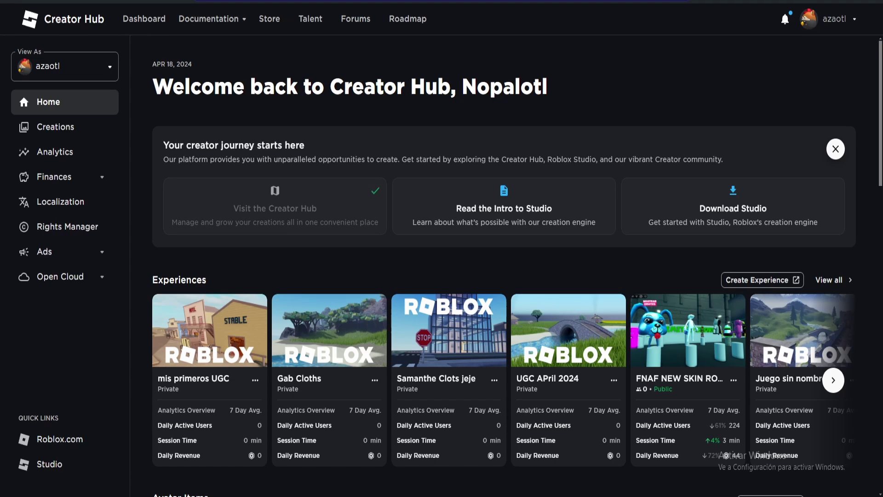
- Switch to the Creator Hub and show the avatar item accessories among the creations
{"action": "left_click", "coordinate": [145, 20]}
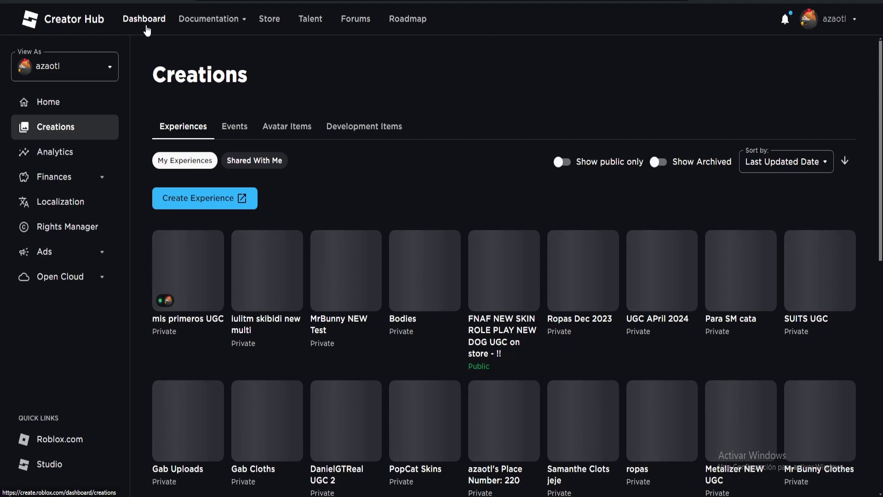
{"action": "mouse_move", "coordinate": [192, 275]}
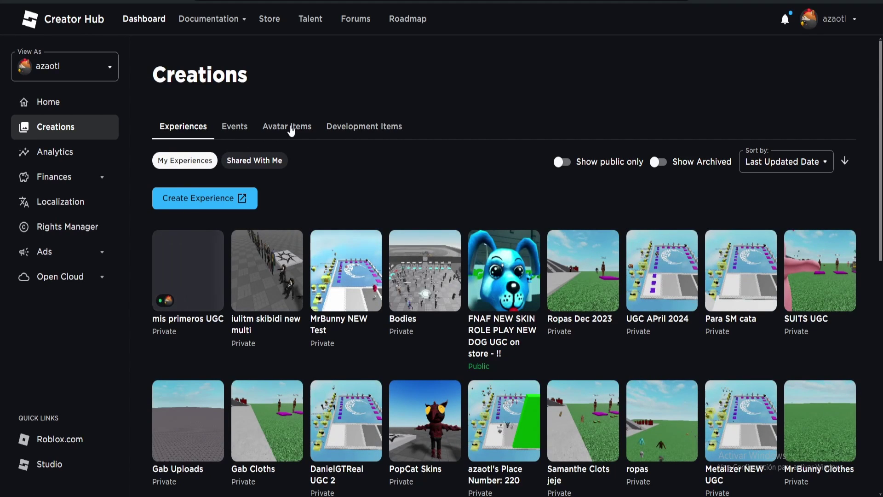
{"action": "left_click", "coordinate": [291, 128]}
{"action": "left_click", "coordinate": [278, 216]}
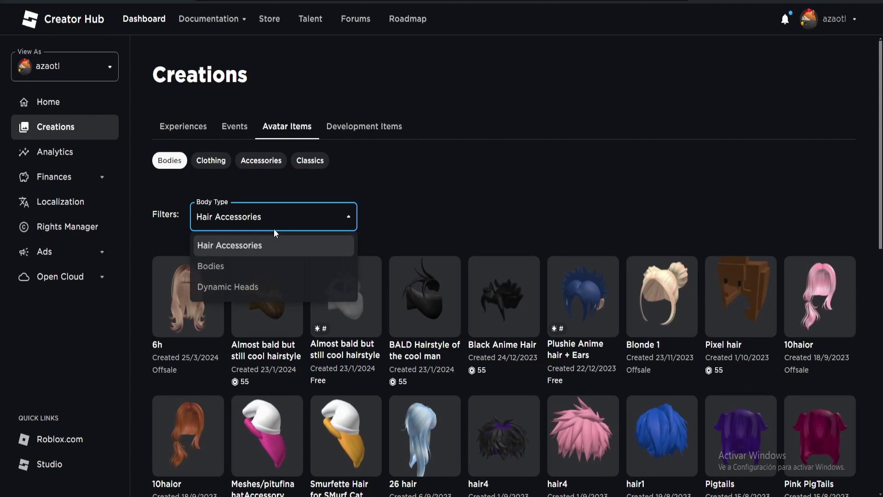
{"action": "left_click", "coordinate": [272, 161]}
{"action": "left_click", "coordinate": [271, 158]}
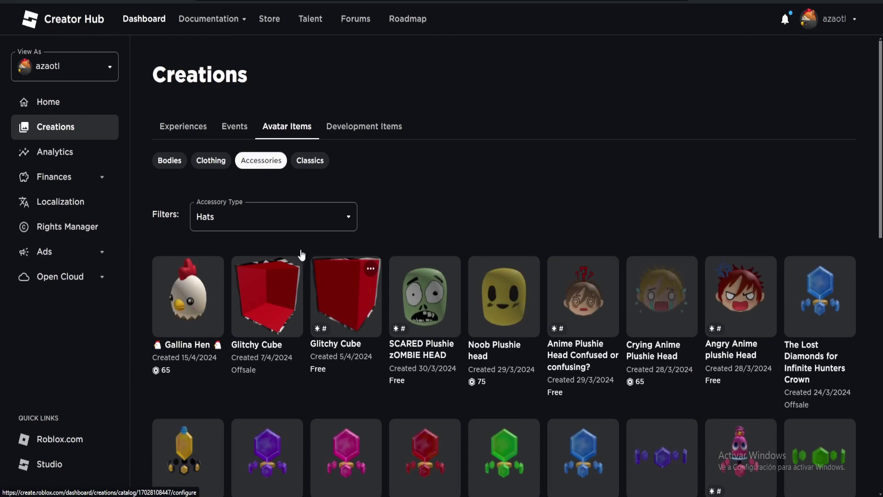
- View the creations as the group named like the personal account, and open the Tuna Fish Hat's item settings
{"action": "left_click", "coordinate": [69, 68]}
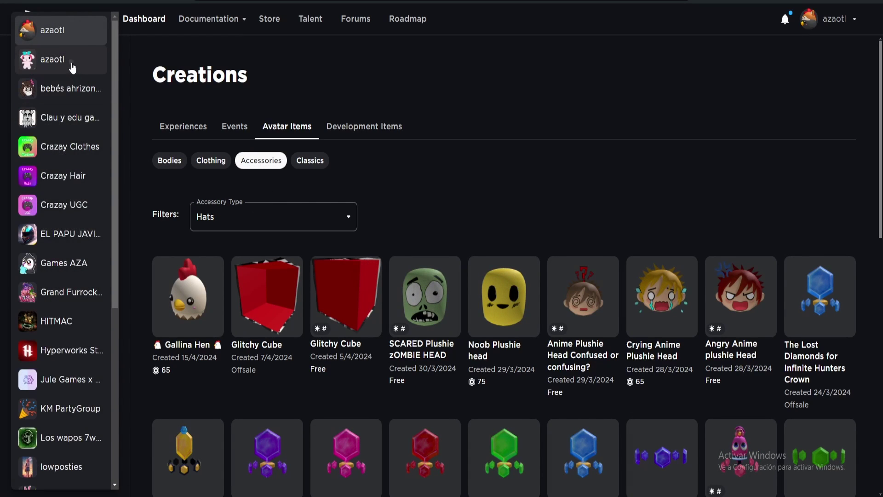
{"action": "left_click", "coordinate": [73, 66]}
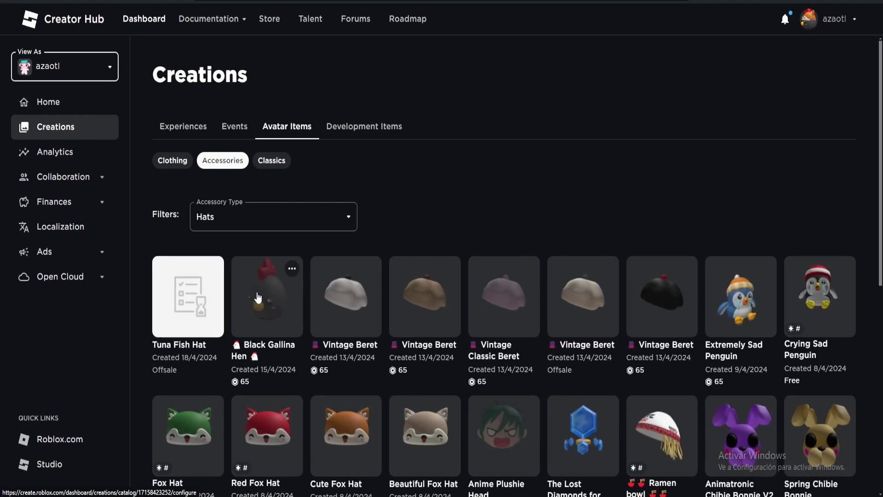
{"action": "left_click", "coordinate": [183, 352]}
{"action": "left_click", "coordinate": [474, 256]}
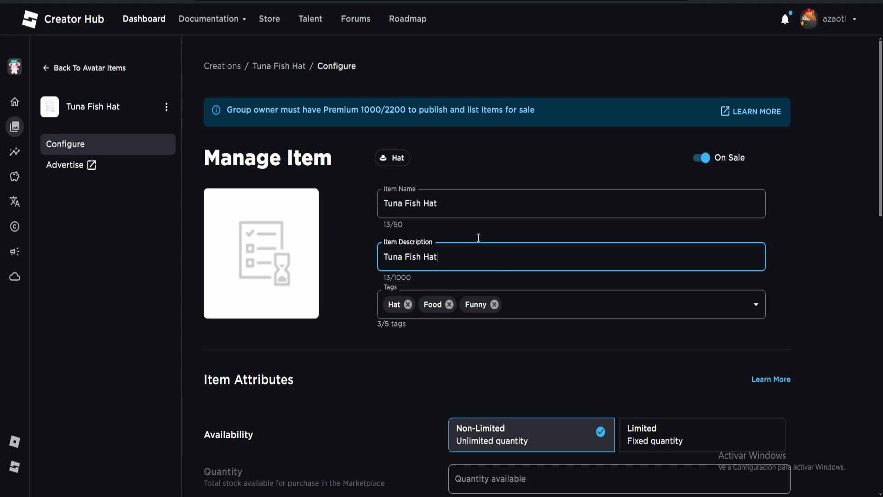
{"action": "left_click", "coordinate": [478, 202]}
- Try the Limited availability for the hat, and set it back to Non-Limited
{"action": "scroll", "coordinate": [367, 403], "scroll_direction": "down", "scroll_amount": 6}
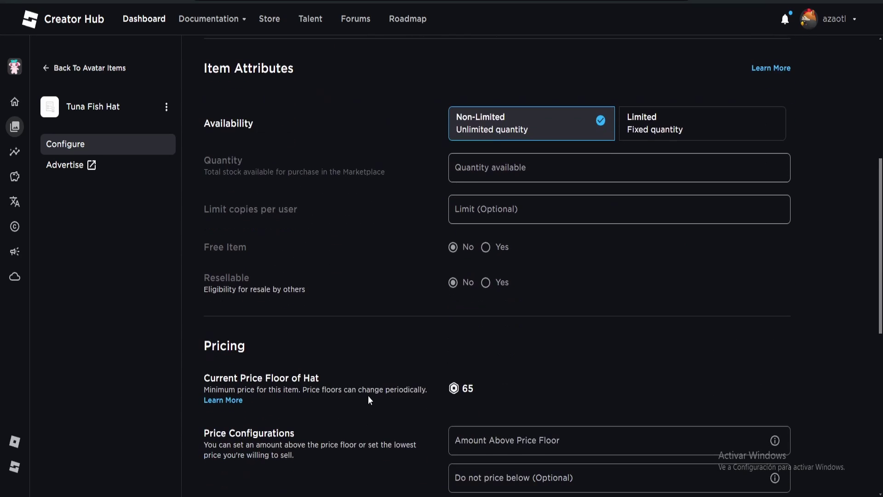
{"action": "scroll", "coordinate": [526, 358], "scroll_direction": "up", "scroll_amount": 1}
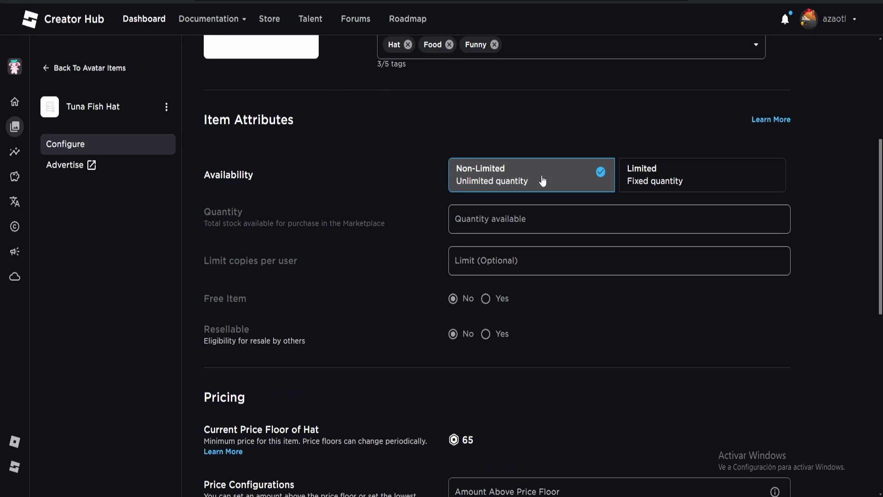
{"action": "left_click", "coordinate": [634, 187]}
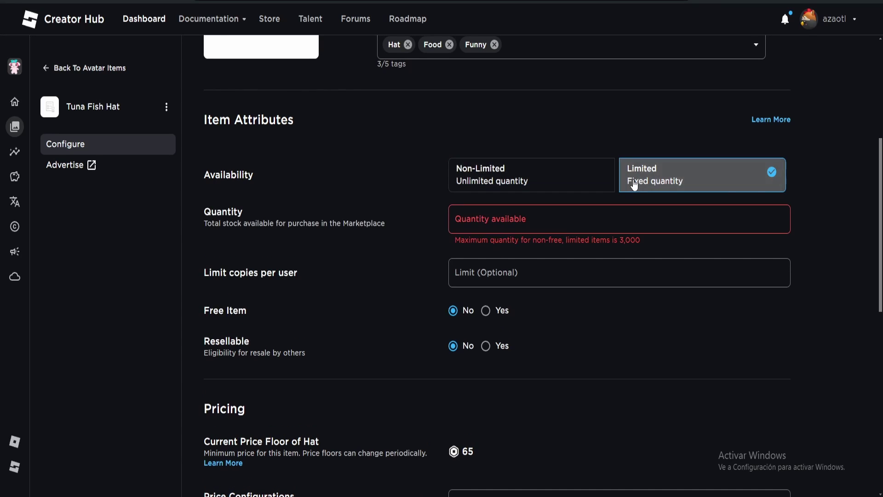
{"action": "left_click", "coordinate": [533, 175]}
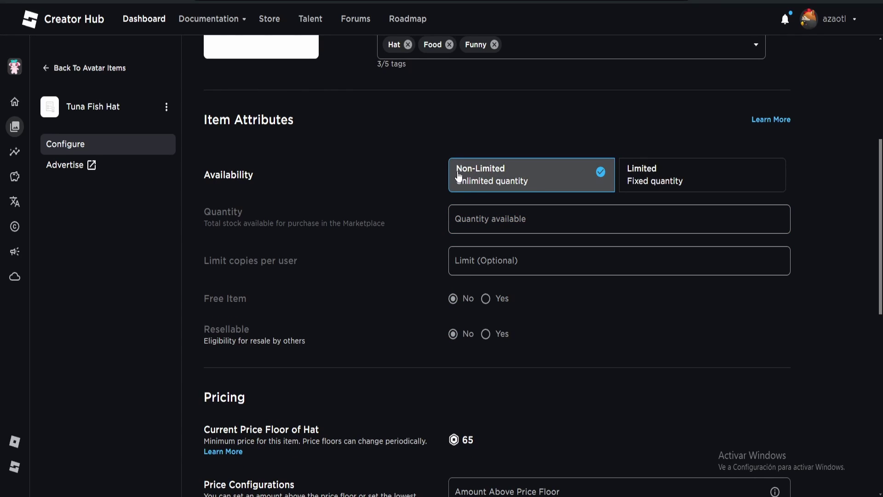
- Try an amount of 10 above the price floor for the hat, and clear that amount again
{"action": "scroll", "coordinate": [404, 340], "scroll_direction": "down", "scroll_amount": 5}
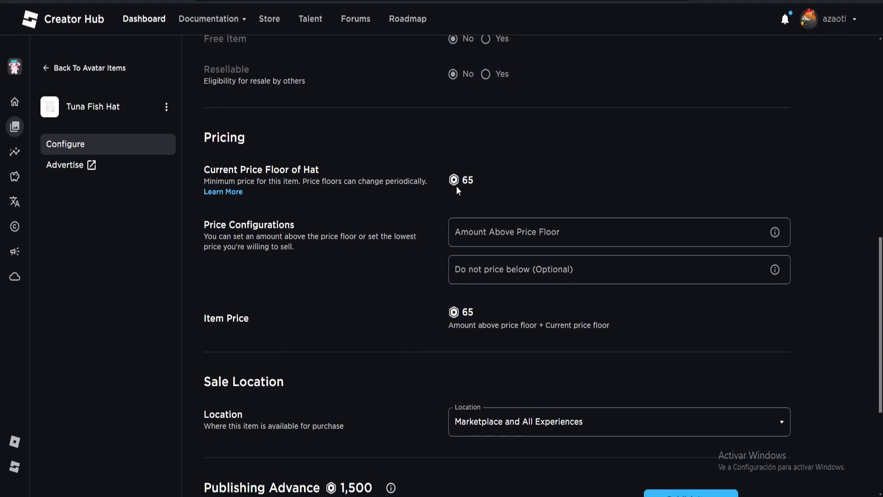
{"action": "left_click", "coordinate": [475, 238]}
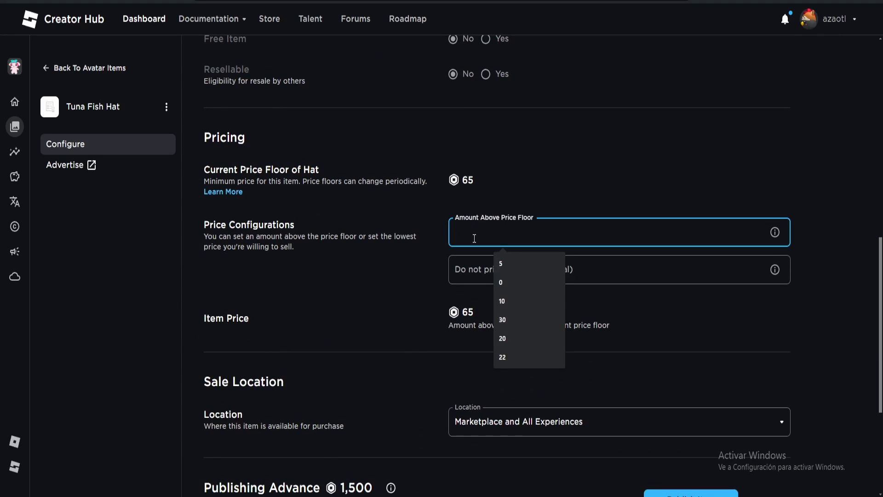
{"action": "left_click", "coordinate": [372, 238]}
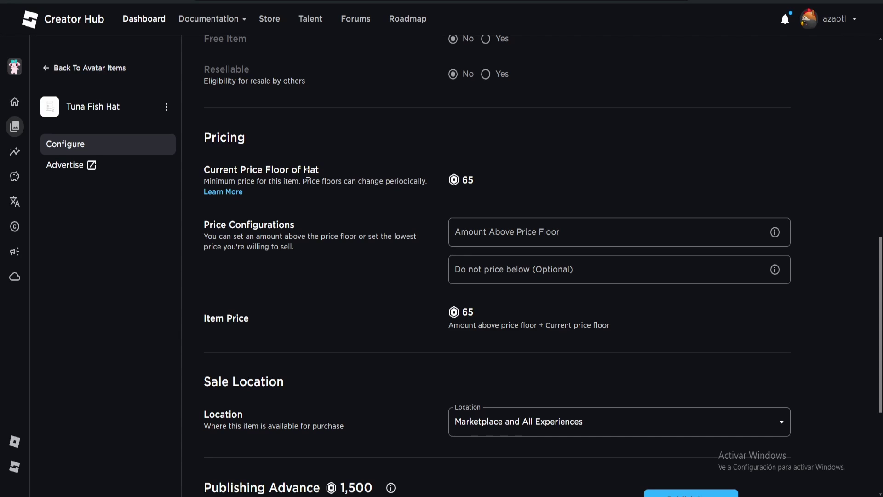
{"action": "left_click", "coordinate": [479, 234]}
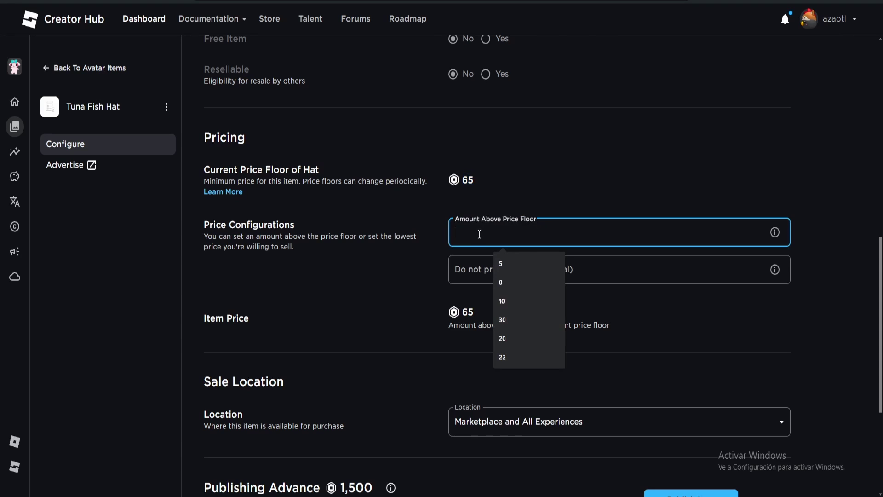
{"action": "type", "text": "10"}
{"action": "left_click", "coordinate": [399, 222]}
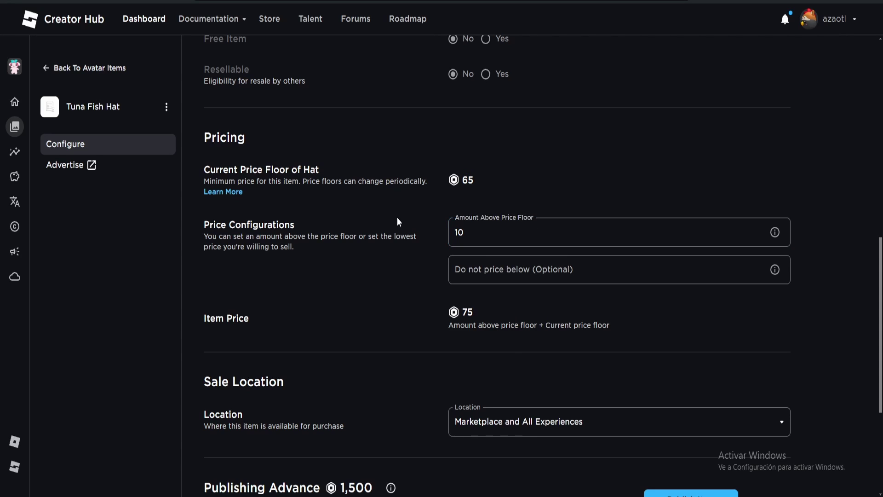
{"action": "double_click", "coordinate": [474, 314]}
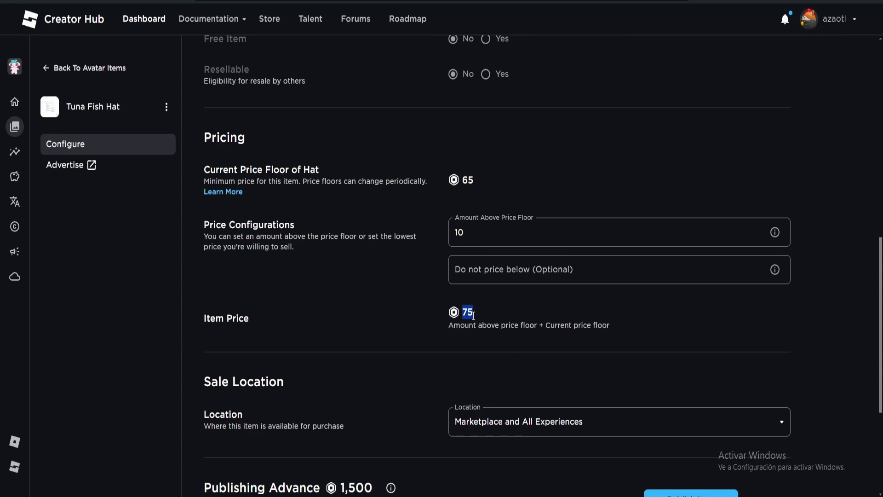
{"action": "double_click", "coordinate": [472, 240]}
{"action": "key", "text": "BackSpace"}
{"action": "left_click", "coordinate": [402, 288]}
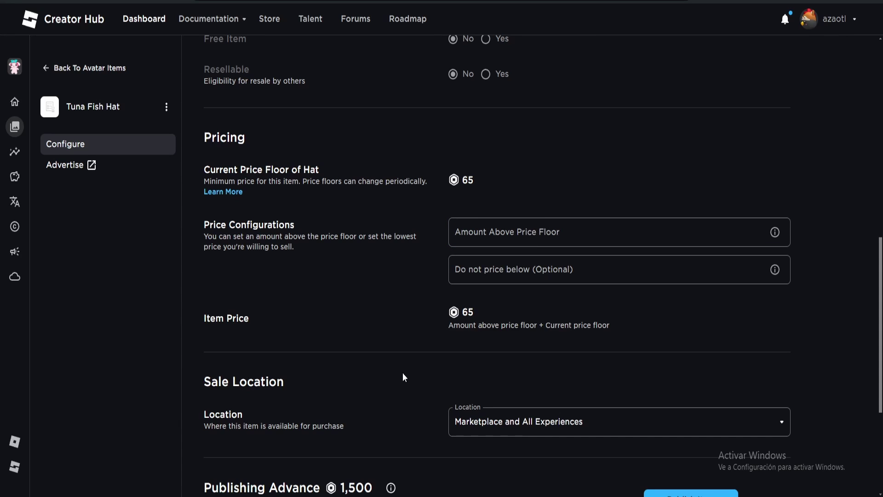
- Choose Marketplace and All Experiences as the sale location and highlight the publishing advance
{"action": "scroll", "coordinate": [404, 377], "scroll_direction": "down", "scroll_amount": 3}
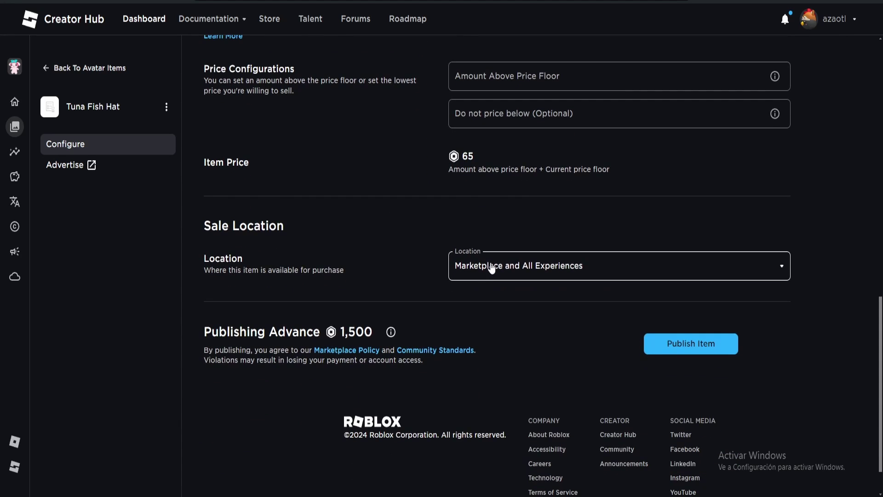
{"action": "left_click", "coordinate": [492, 267]}
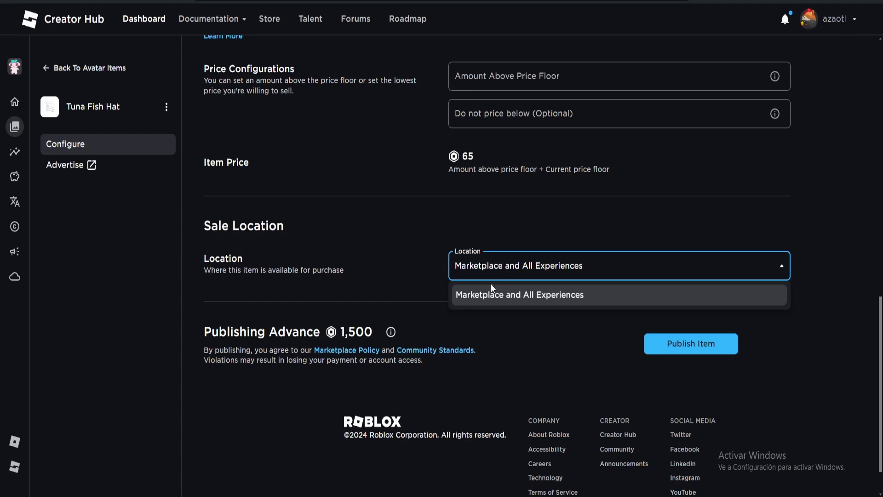
{"action": "left_click", "coordinate": [485, 300]}
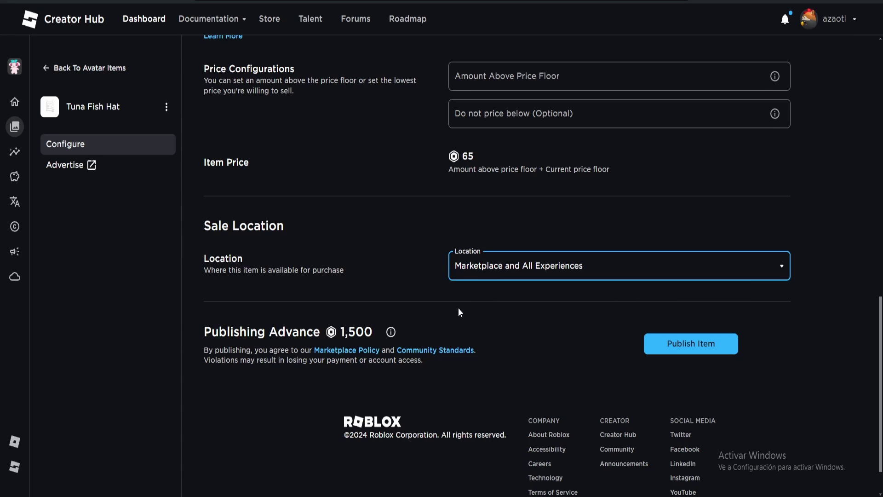
{"action": "left_click_drag", "start_coordinate": [341, 330], "coordinate": [355, 328]}
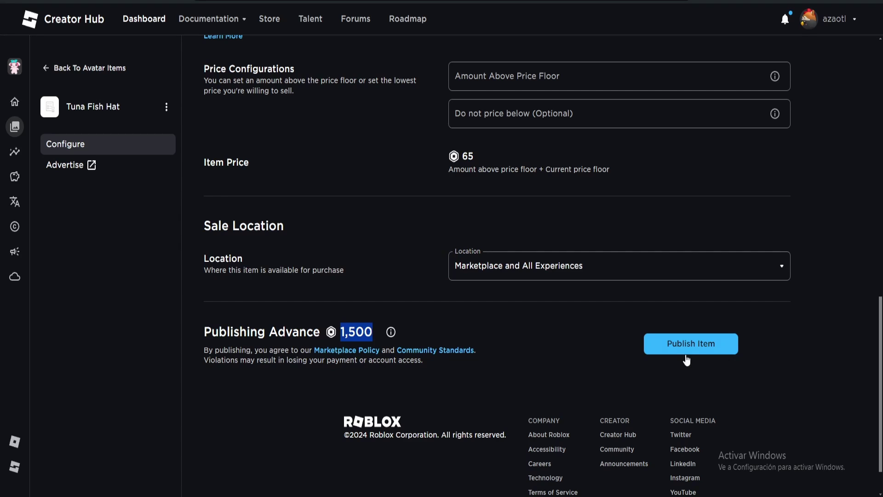
- Make the hat Limited with an available quantity of 10 and a limit of 1 copy per user
{"action": "scroll", "coordinate": [434, 414], "scroll_direction": "up", "scroll_amount": 6}
{"action": "scroll", "coordinate": [435, 414], "scroll_direction": "up", "scroll_amount": 8}
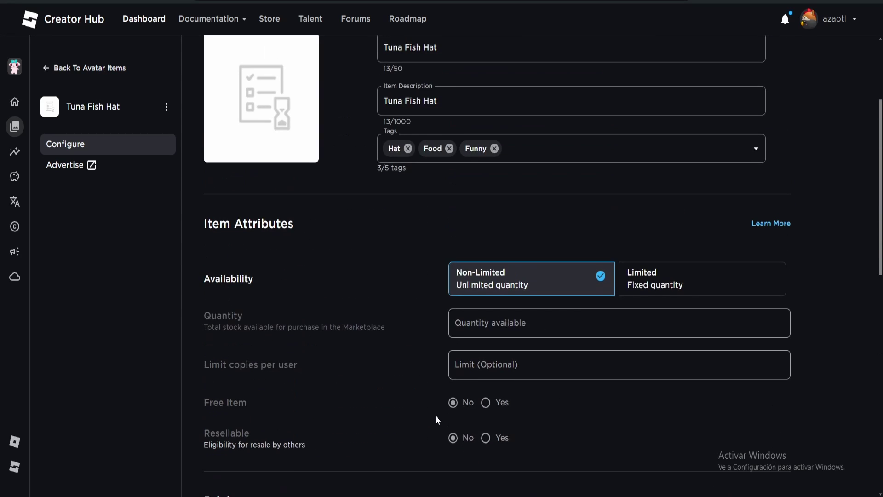
{"action": "scroll", "coordinate": [324, 388], "scroll_direction": "down", "scroll_amount": 9}
{"action": "scroll", "coordinate": [324, 389], "scroll_direction": "up", "scroll_amount": 4}
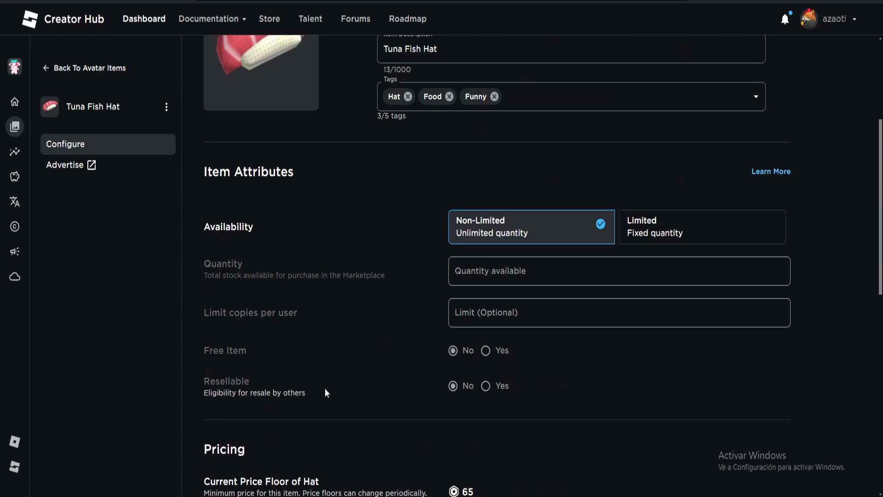
{"action": "scroll", "coordinate": [390, 326], "scroll_direction": "up", "scroll_amount": 4}
{"action": "scroll", "coordinate": [385, 327], "scroll_direction": "down", "scroll_amount": 3}
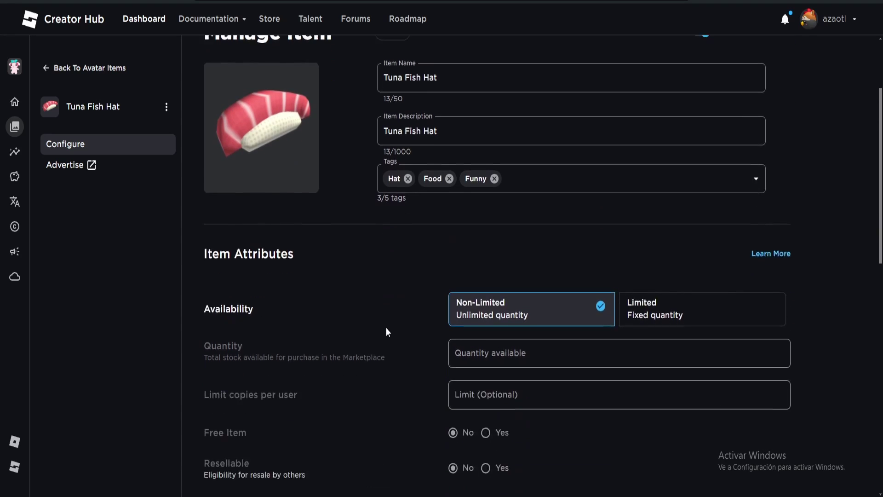
{"action": "left_click", "coordinate": [663, 295]}
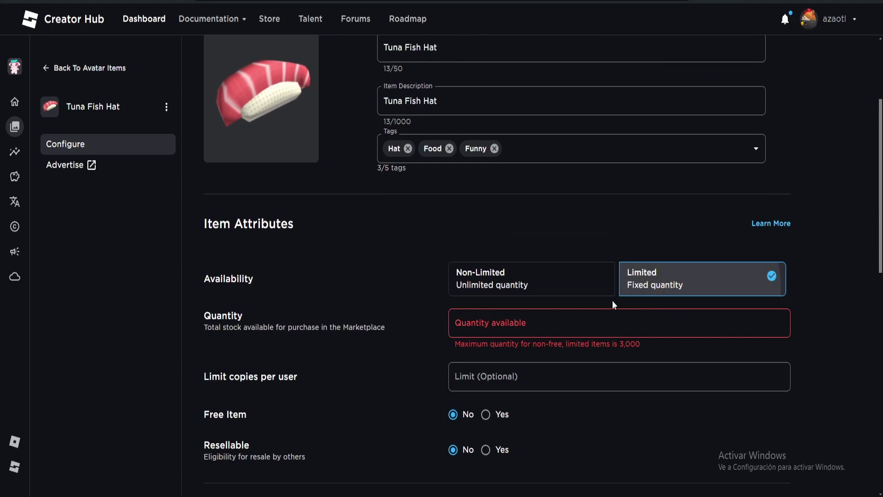
{"action": "left_click", "coordinate": [516, 316]}
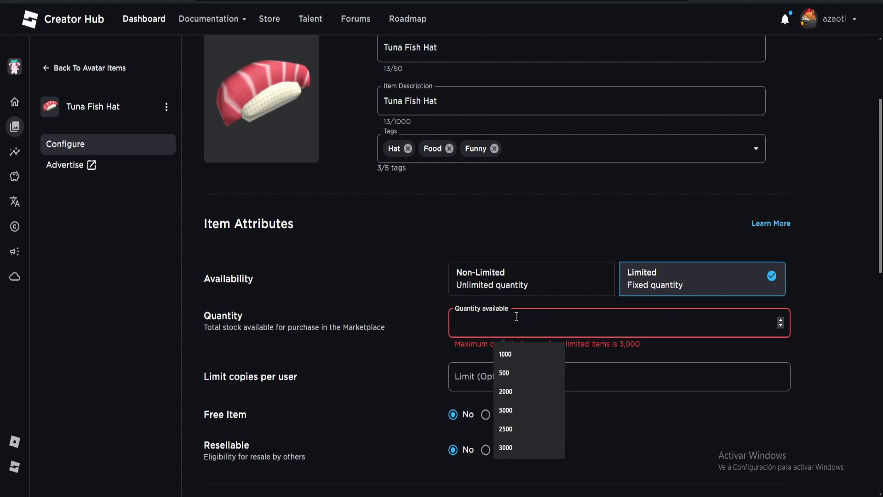
{"action": "type", "text": "10"}
{"action": "left_click", "coordinate": [488, 361]}
{"action": "type", "text": "1"}
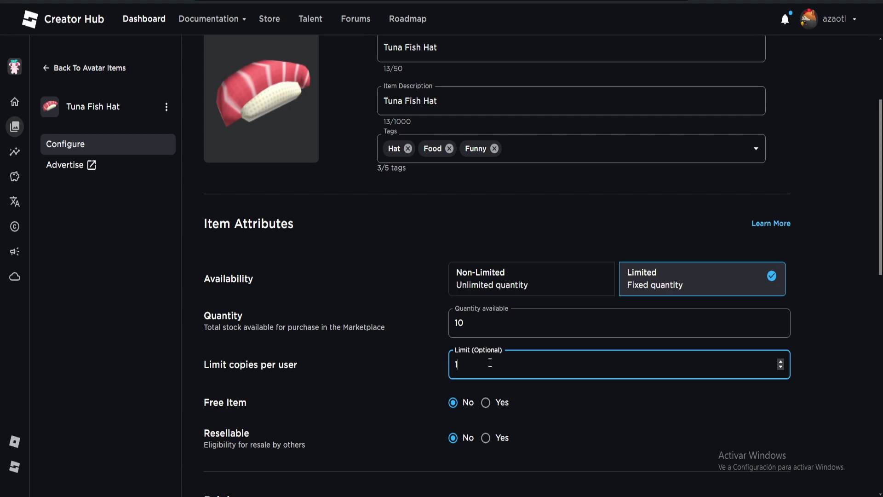
- Make the limited hat resellable and highlight its publishing advance
{"action": "scroll", "coordinate": [390, 383], "scroll_direction": "down", "scroll_amount": 4}
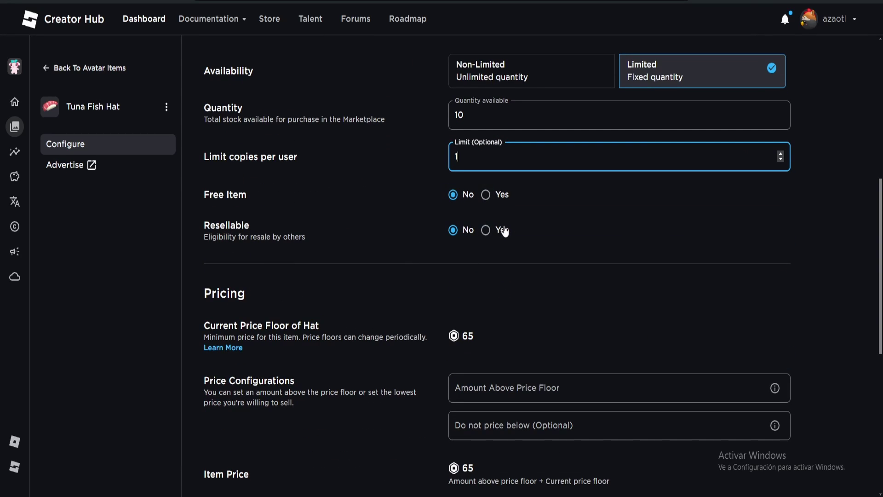
{"action": "left_click", "coordinate": [486, 230]}
{"action": "scroll", "coordinate": [351, 305], "scroll_direction": "down", "scroll_amount": 5}
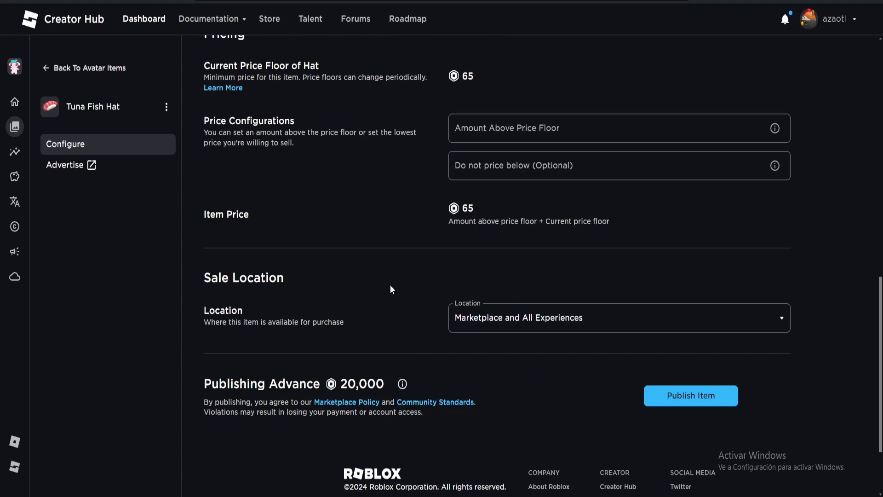
{"action": "scroll", "coordinate": [391, 285], "scroll_direction": "down", "scroll_amount": 2}
{"action": "left_click_drag", "start_coordinate": [342, 278], "coordinate": [384, 278]}
- Set the hat's available quantity to 1000 and check the publishing advance again
{"action": "scroll", "coordinate": [495, 349], "scroll_direction": "up", "scroll_amount": 9}
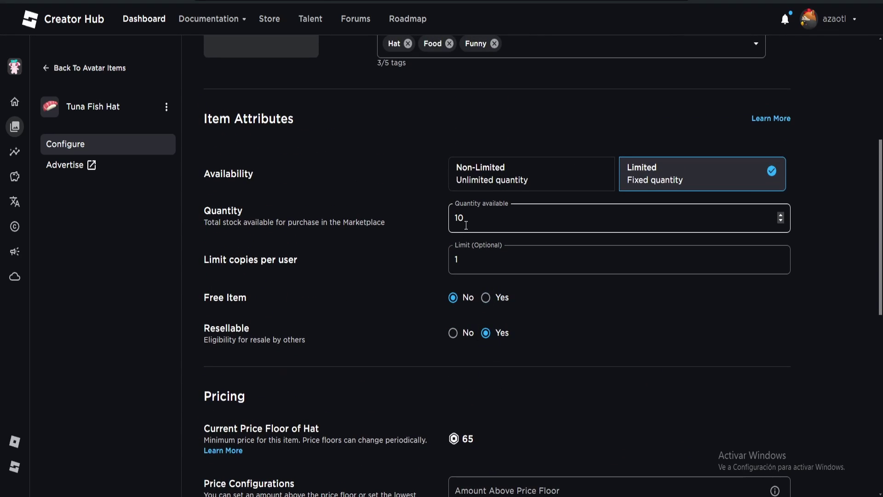
{"action": "left_click_drag", "start_coordinate": [466, 225], "coordinate": [457, 225]}
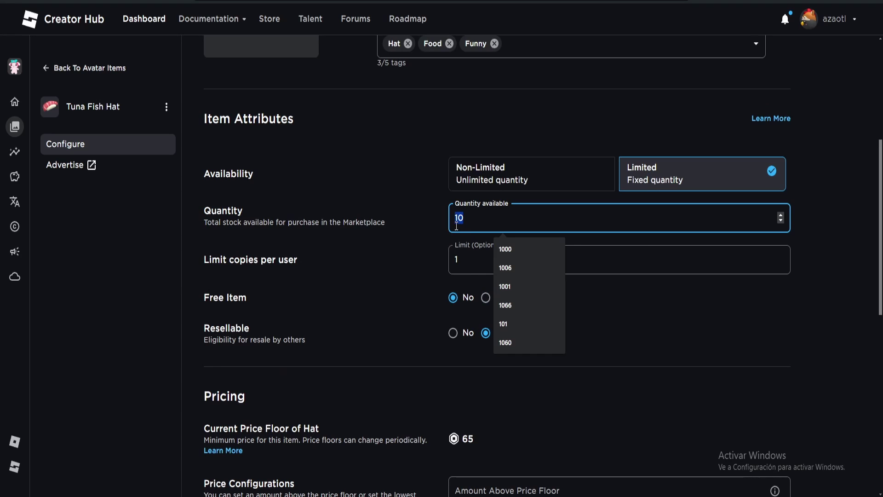
{"action": "type", "text": "1000"}
{"action": "scroll", "coordinate": [341, 322], "scroll_direction": "down", "scroll_amount": 10}
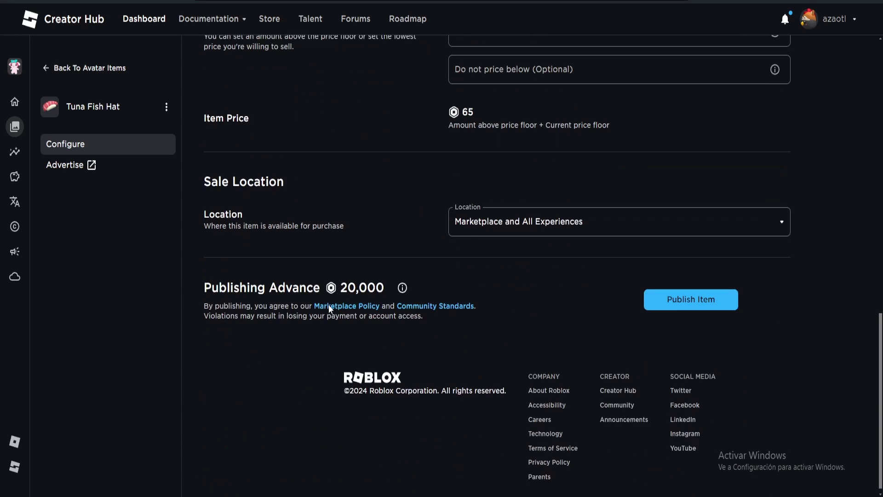
- Highlight the limited hat's publishing advance and compare it against the available quantity
{"action": "left_click_drag", "start_coordinate": [341, 276], "coordinate": [402, 279]}
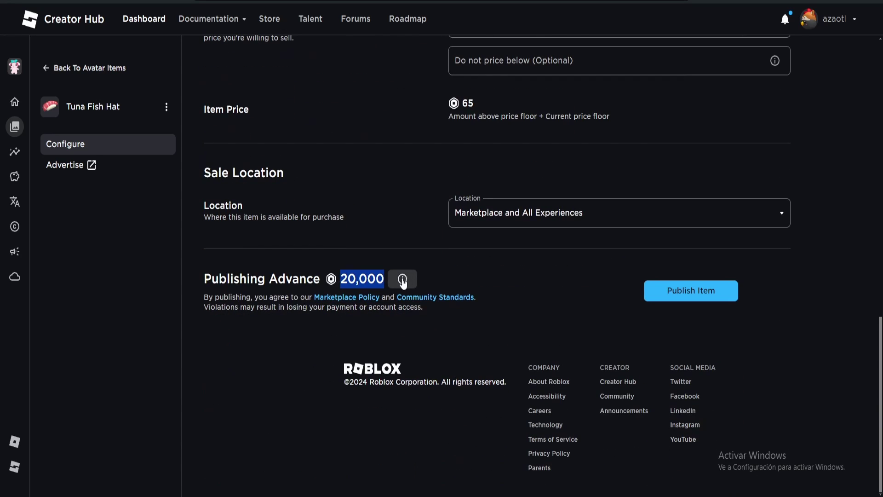
{"action": "scroll", "coordinate": [446, 329], "scroll_direction": "up", "scroll_amount": 9}
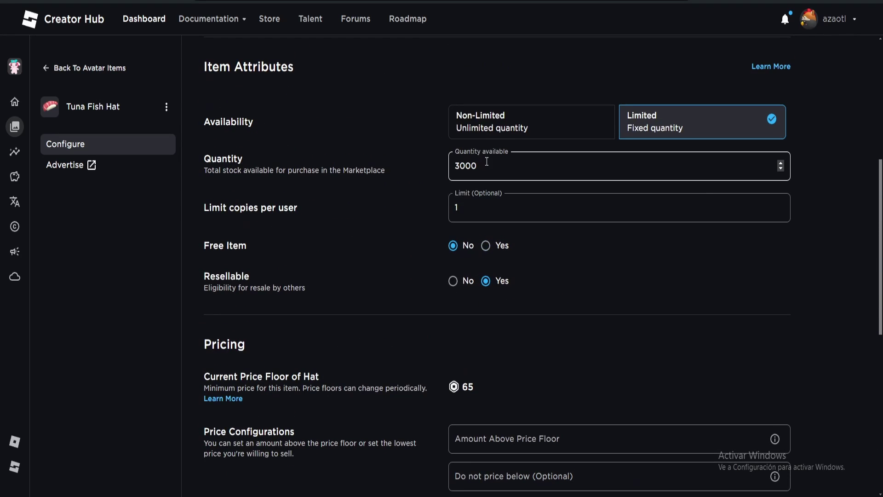
{"action": "double_click", "coordinate": [447, 164]}
{"action": "scroll", "coordinate": [396, 218], "scroll_direction": "down", "scroll_amount": 4}
{"action": "scroll", "coordinate": [396, 246], "scroll_direction": "down", "scroll_amount": 5}
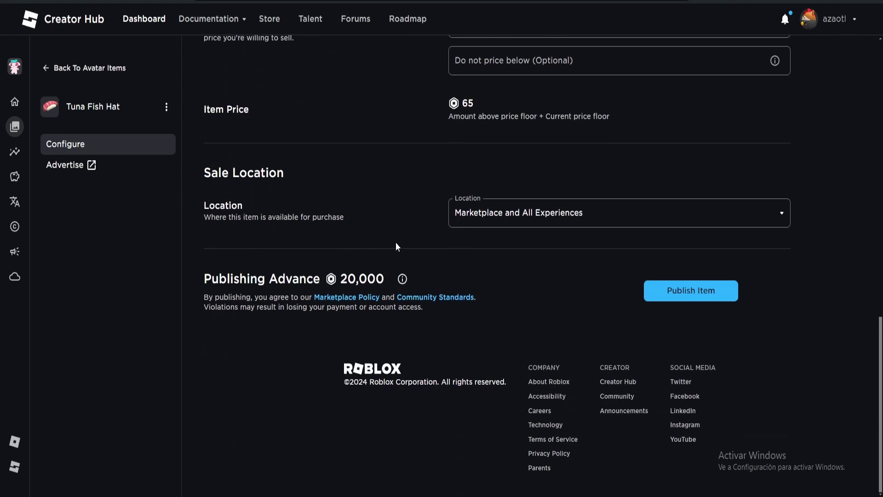
{"action": "scroll", "coordinate": [425, 308], "scroll_direction": "up", "scroll_amount": 9}
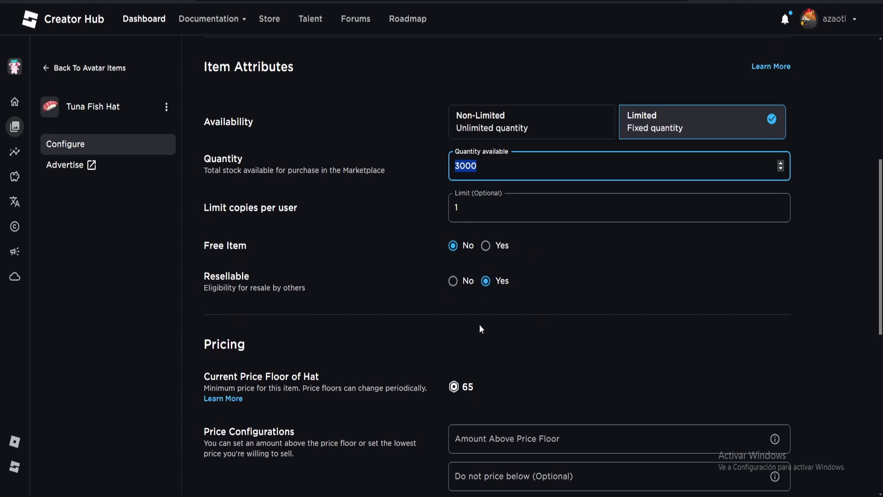
{"action": "scroll", "coordinate": [478, 322], "scroll_direction": "down", "scroll_amount": 5}
{"action": "scroll", "coordinate": [472, 315], "scroll_direction": "up", "scroll_amount": 6}
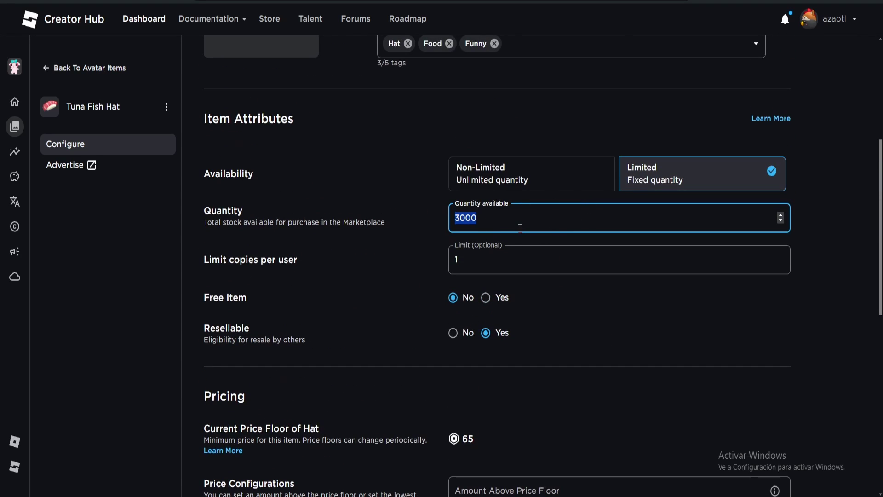
- Make the limited hat a free item with an available quantity of 10 and highlight its publishing fee
{"action": "left_click", "coordinate": [486, 298]}
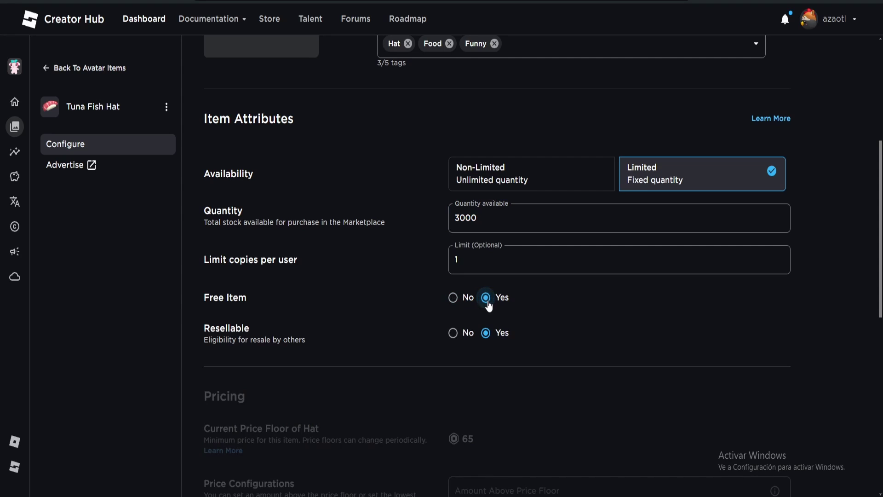
{"action": "double_click", "coordinate": [479, 217]}
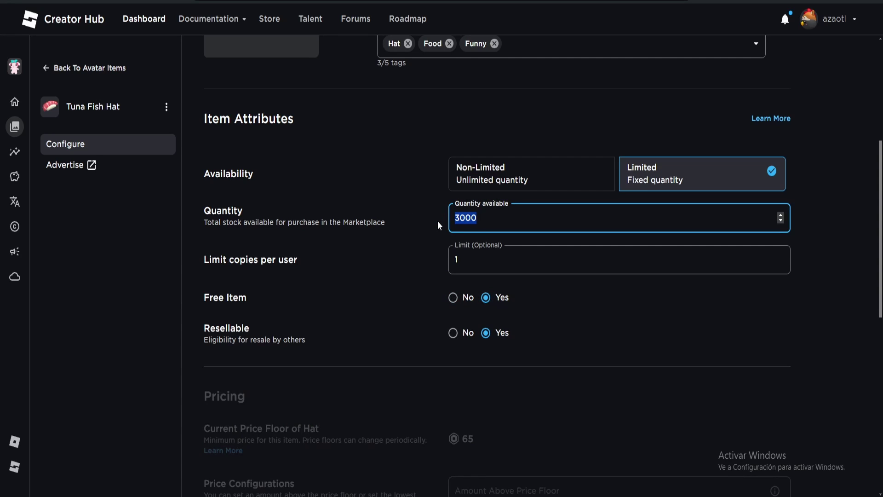
{"action": "type", "text": "10"}
{"action": "left_click", "coordinate": [400, 309]}
{"action": "scroll", "coordinate": [398, 305], "scroll_direction": "down", "scroll_amount": 2}
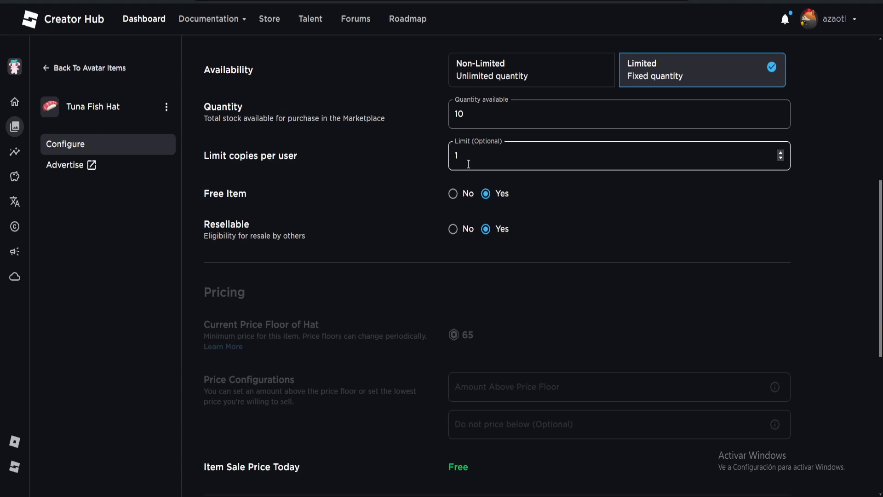
{"action": "scroll", "coordinate": [342, 371], "scroll_direction": "down", "scroll_amount": 5}
{"action": "double_click", "coordinate": [336, 372]}
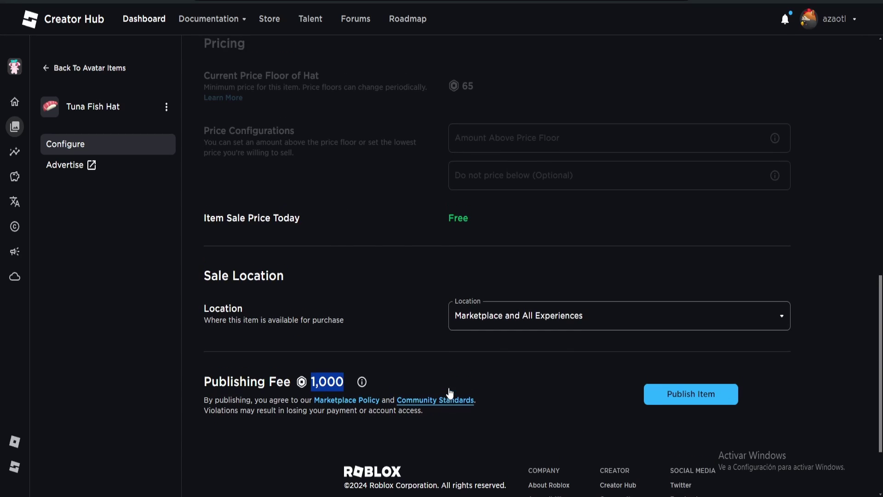
- Review the hat's available quantity and switch its availability to Non-Limited
{"action": "scroll", "coordinate": [449, 390], "scroll_direction": "up", "scroll_amount": 8}
{"action": "left_click", "coordinate": [480, 272]}
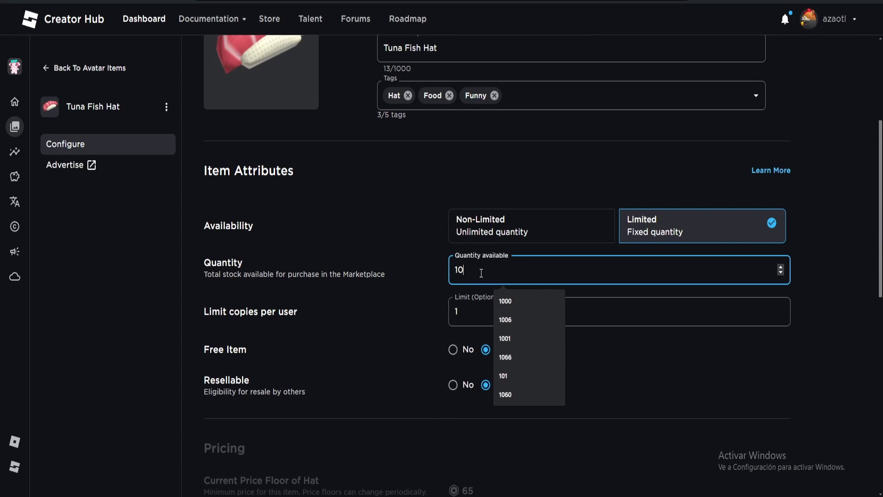
{"action": "left_click", "coordinate": [421, 281]}
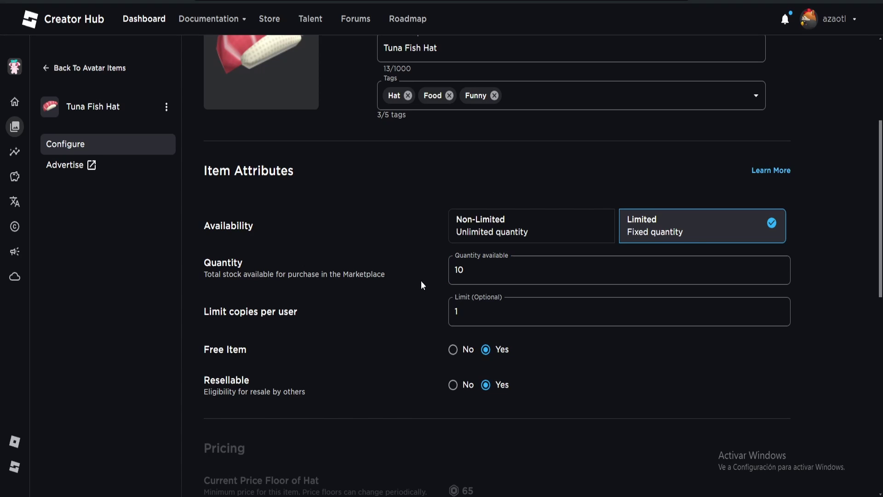
{"action": "left_click", "coordinate": [479, 230]}
{"action": "scroll", "coordinate": [422, 328], "scroll_direction": "up", "scroll_amount": 5}
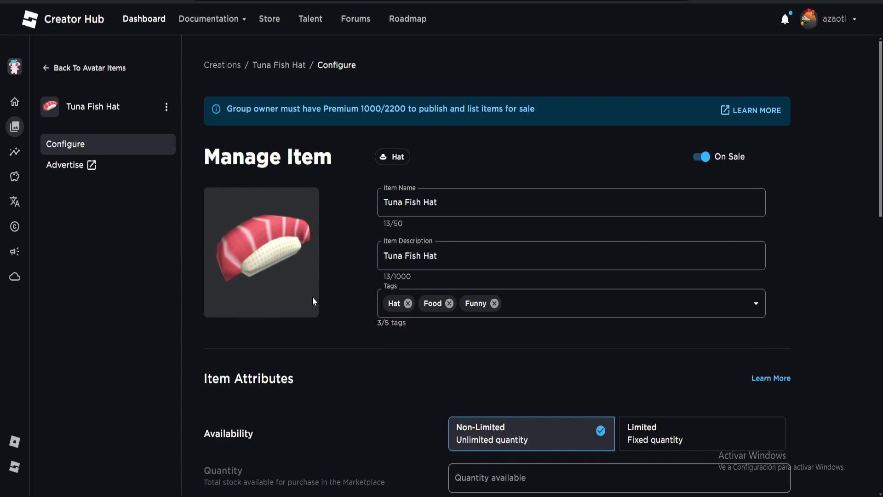
{"action": "scroll", "coordinate": [335, 341], "scroll_direction": "down", "scroll_amount": 15}
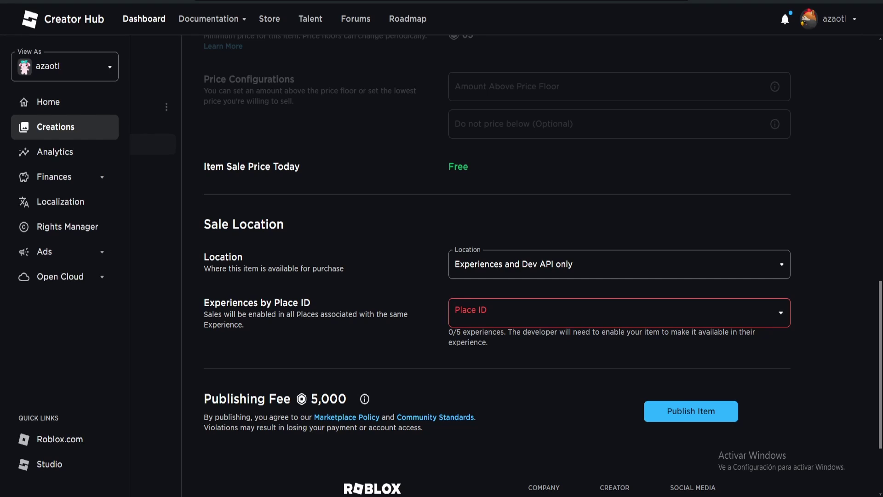
{"action": "left_click", "coordinate": [488, 312]}
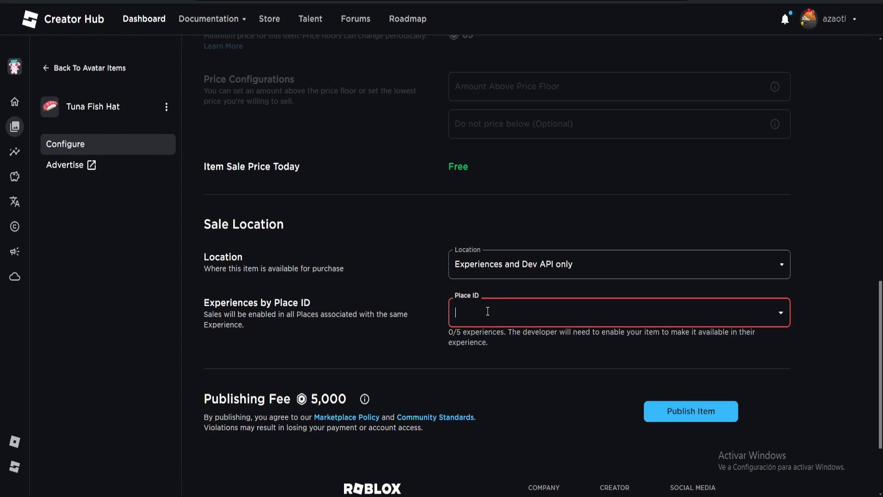
{"action": "key", "text": "ctrl+v"}
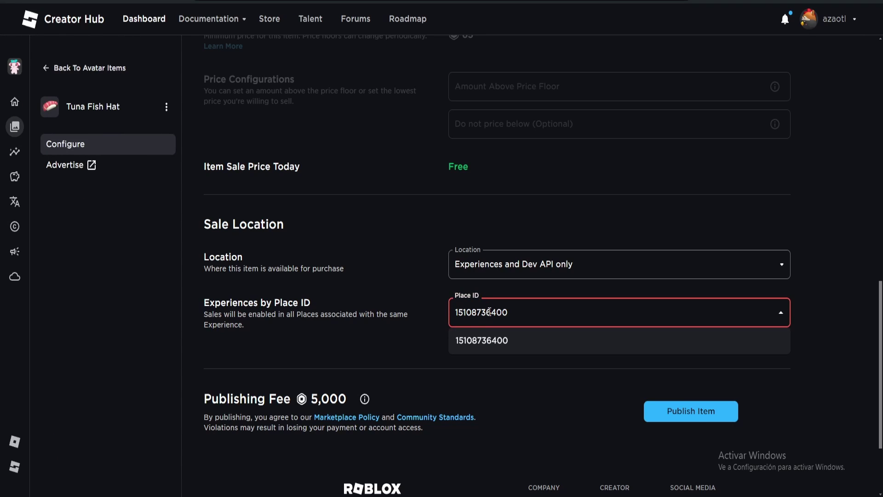
{"action": "left_click", "coordinate": [488, 340]}
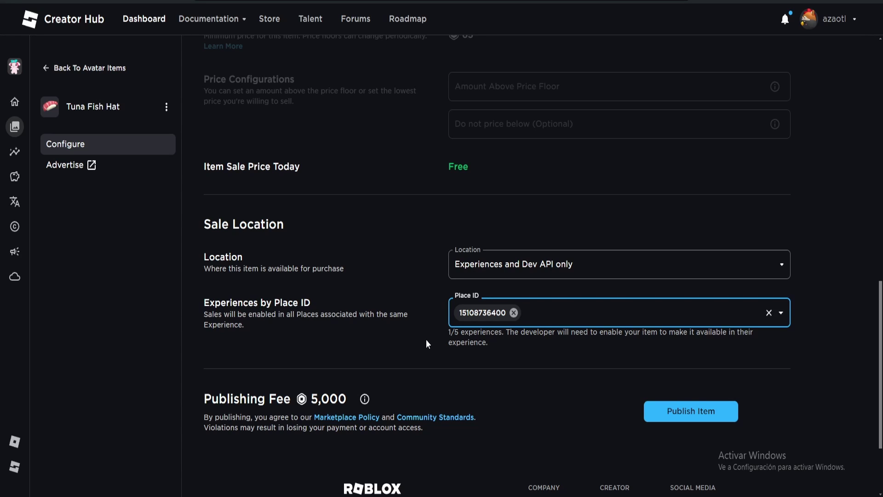
- Set the free limited hat's available quantity to 100 and check the publishing fee
{"action": "scroll", "coordinate": [426, 338], "scroll_direction": "up", "scroll_amount": 9}
{"action": "left_click", "coordinate": [479, 229]}
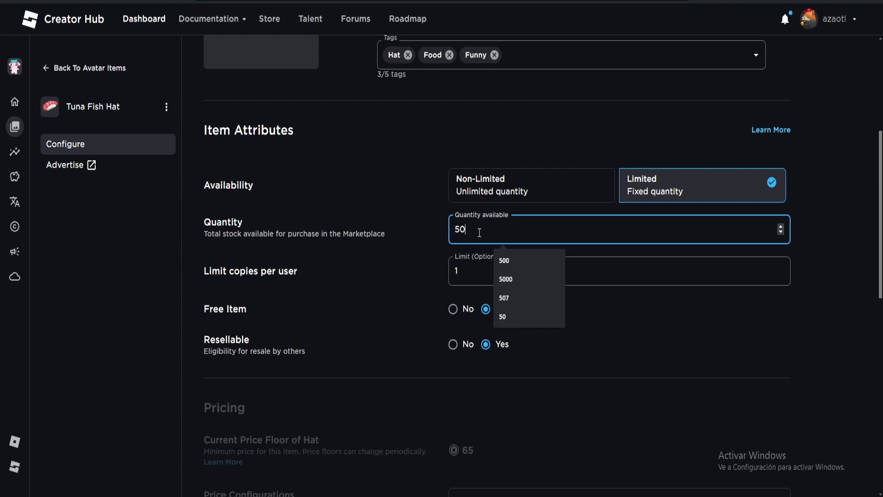
{"action": "left_click_drag", "start_coordinate": [478, 229], "coordinate": [453, 229]}
{"action": "type", "text": "100"}
{"action": "left_click", "coordinate": [368, 299]}
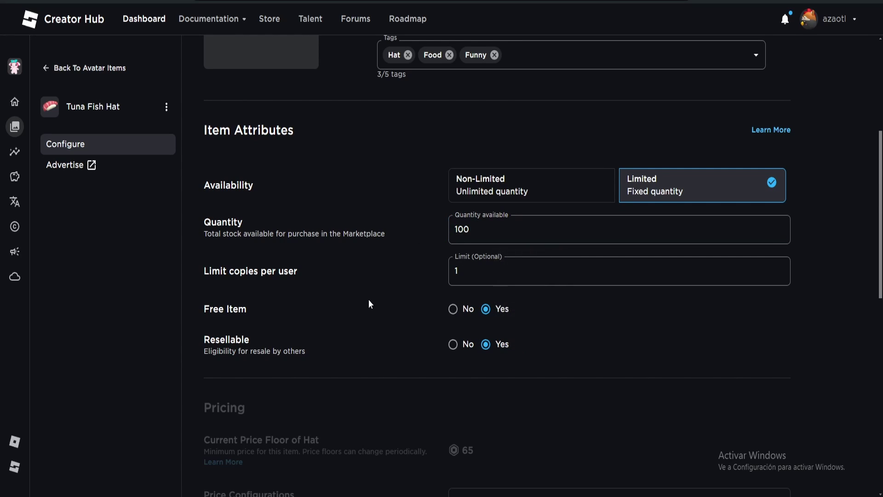
{"action": "scroll", "coordinate": [370, 322], "scroll_direction": "down", "scroll_amount": 9}
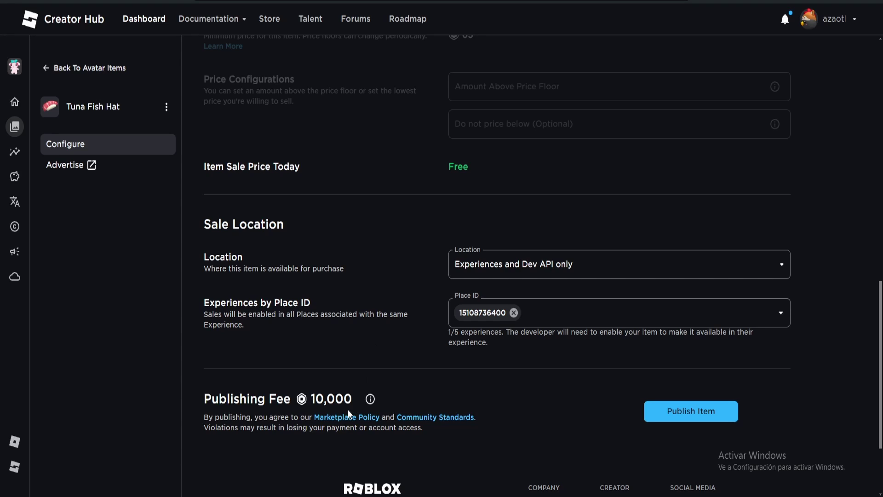
- Turn off the free item option for the hat and review its price configuration
{"action": "scroll", "coordinate": [338, 404], "scroll_direction": "up", "scroll_amount": 7}
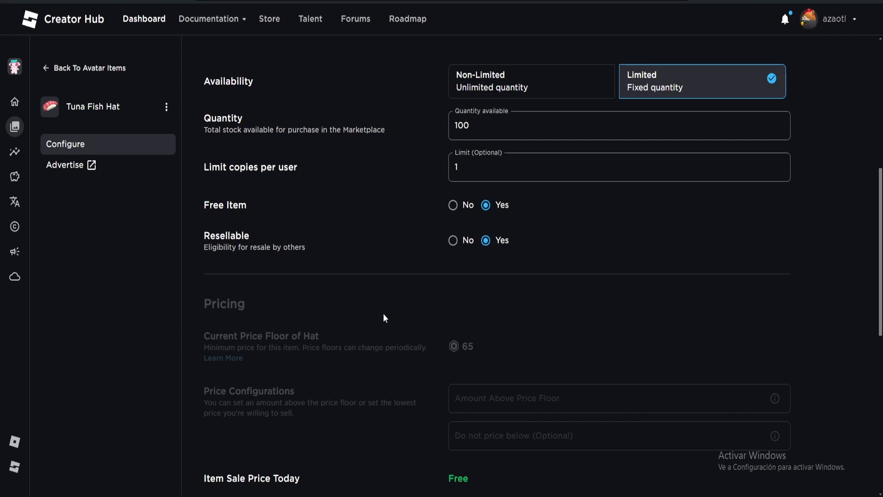
{"action": "scroll", "coordinate": [383, 313], "scroll_direction": "up", "scroll_amount": 1}
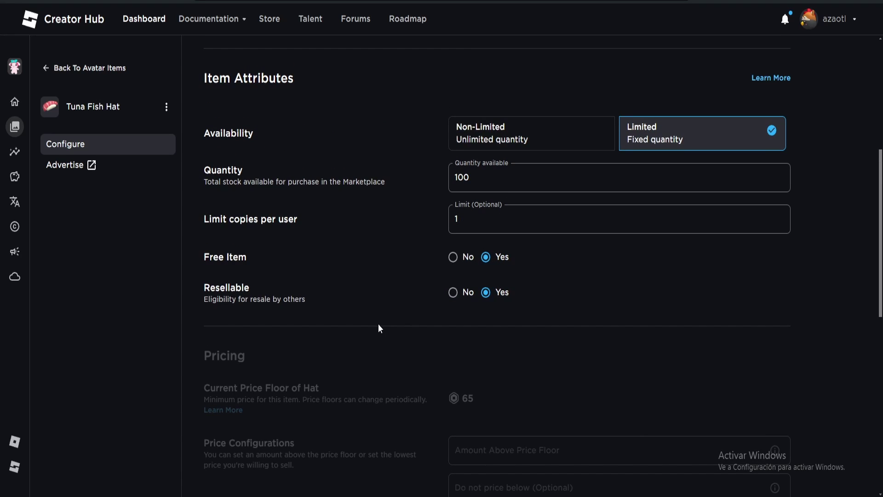
{"action": "left_click", "coordinate": [453, 257]}
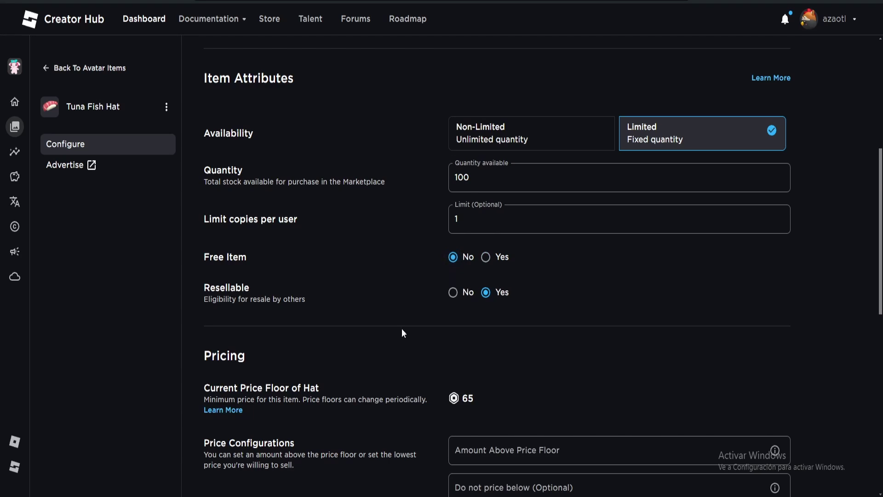
{"action": "scroll", "coordinate": [402, 331], "scroll_direction": "down", "scroll_amount": 2}
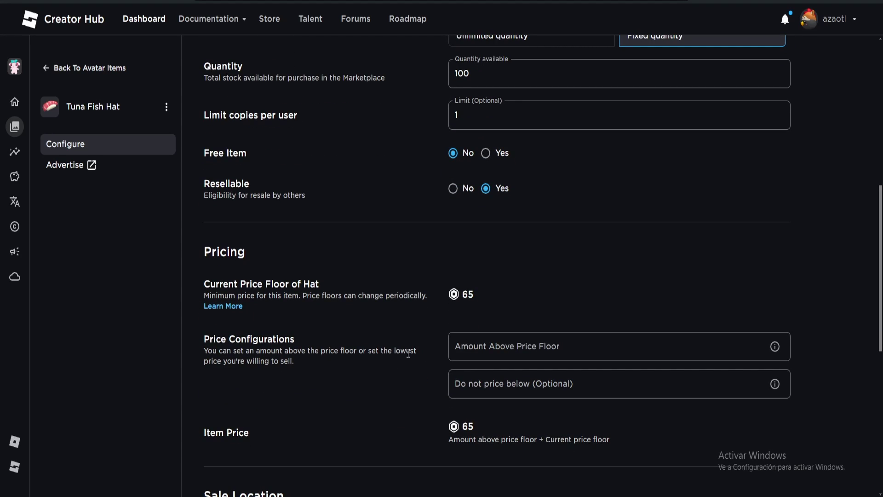
{"action": "left_click", "coordinate": [487, 341]}
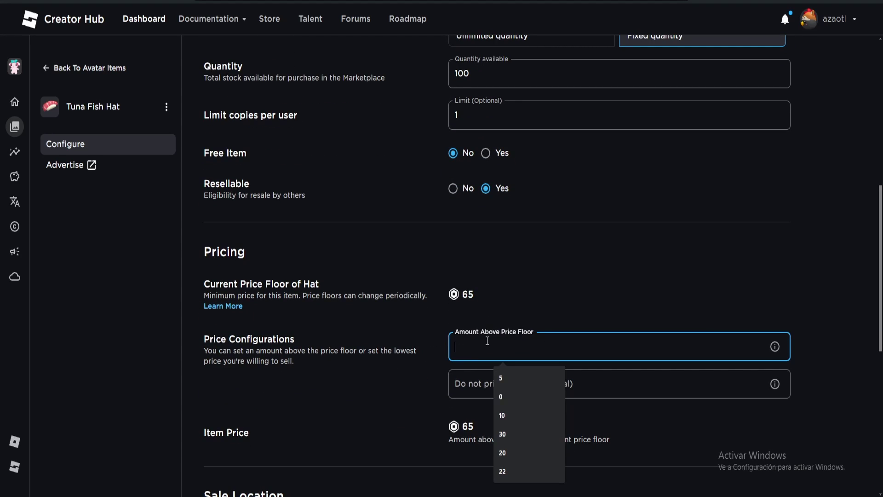
{"action": "left_click", "coordinate": [368, 344]}
{"action": "scroll", "coordinate": [394, 382], "scroll_direction": "down", "scroll_amount": 4}
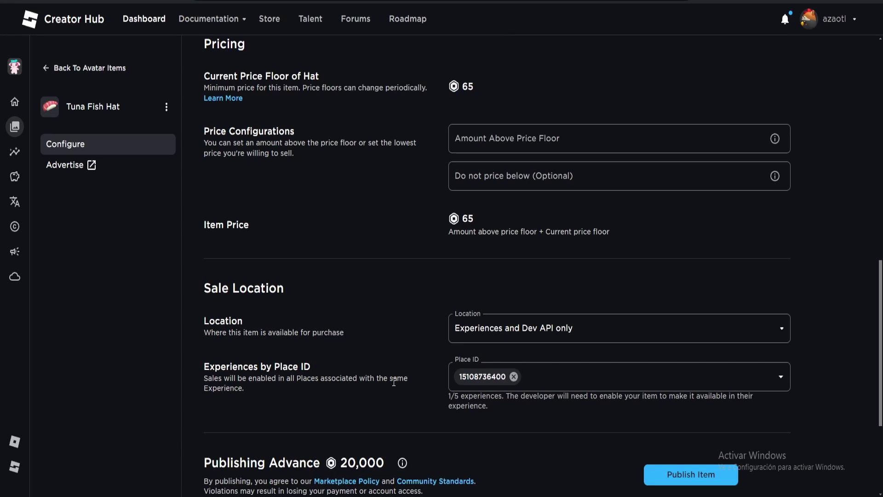
- Set the sale location to Marketplace and All Experiences and highlight the publishing advance
{"action": "left_click", "coordinate": [468, 341]}
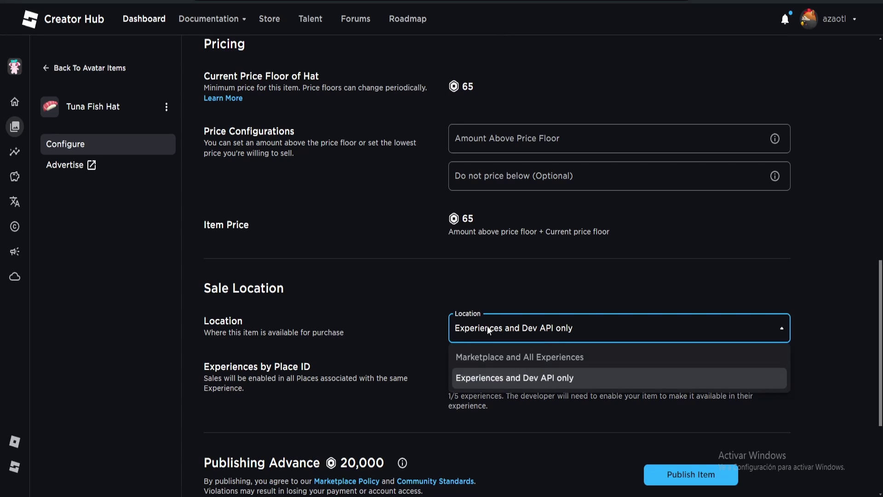
{"action": "left_click", "coordinate": [482, 358]}
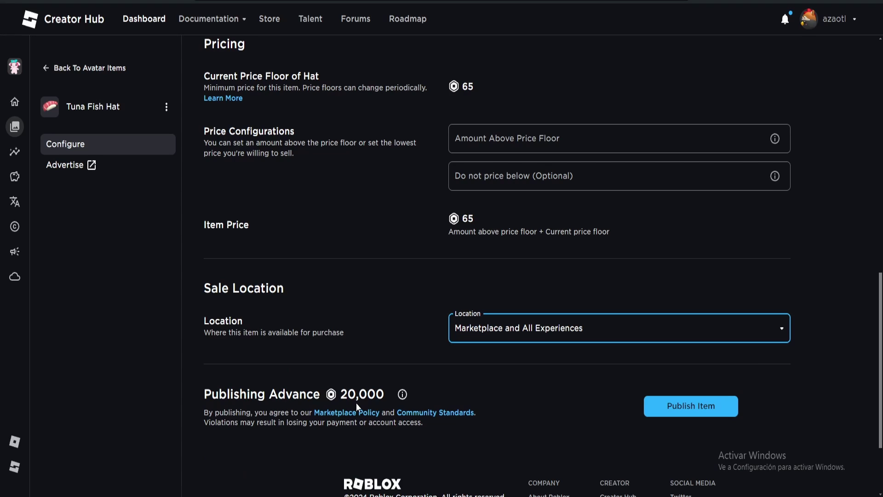
{"action": "double_click", "coordinate": [355, 391]}
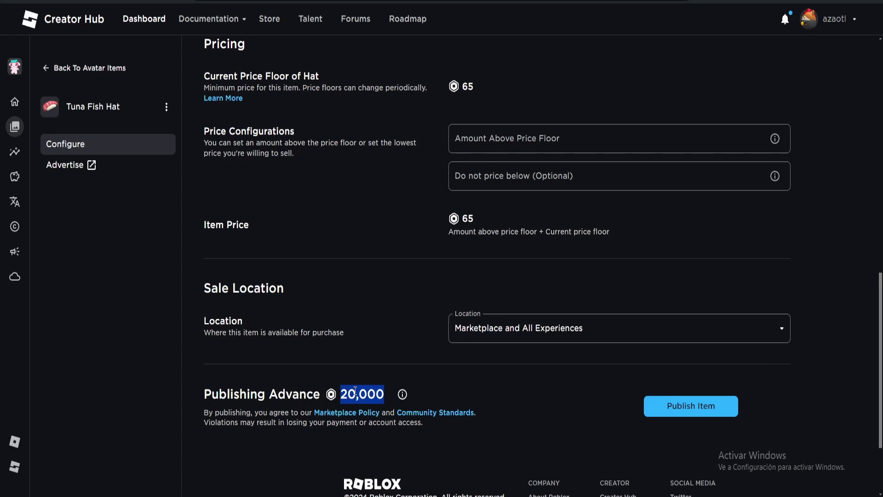
- Set the limited hat's available quantity to 3000
{"action": "scroll", "coordinate": [396, 347], "scroll_direction": "up", "scroll_amount": 5}
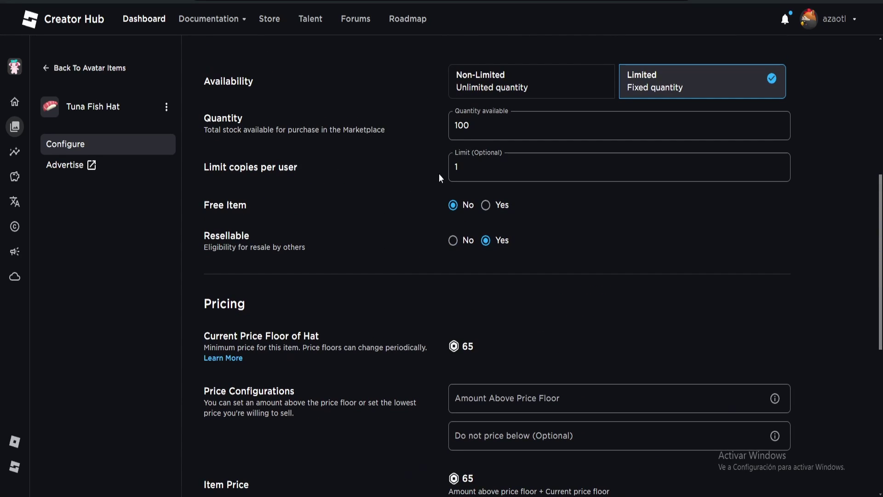
{"action": "double_click", "coordinate": [462, 126]}
{"action": "type", "text": "3000"}
- Make the hat Non-Limited, then pay for and publish it
{"action": "left_click", "coordinate": [496, 78]}
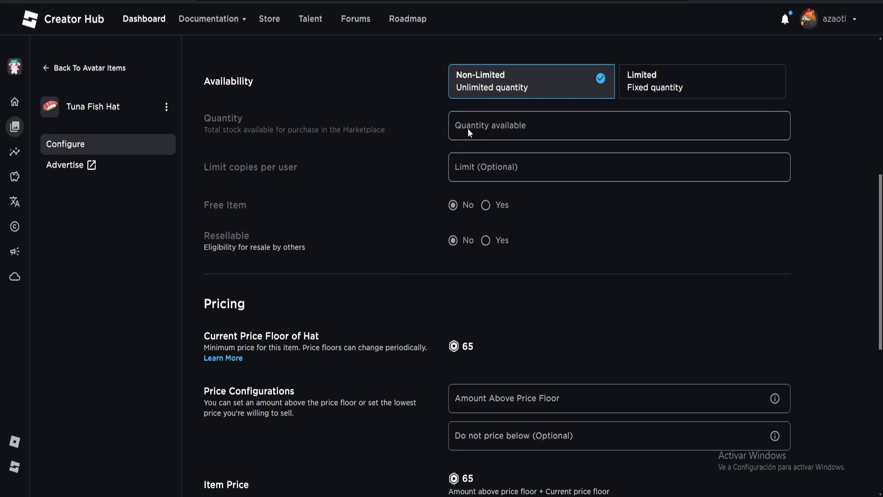
{"action": "scroll", "coordinate": [427, 320], "scroll_direction": "down", "scroll_amount": 6}
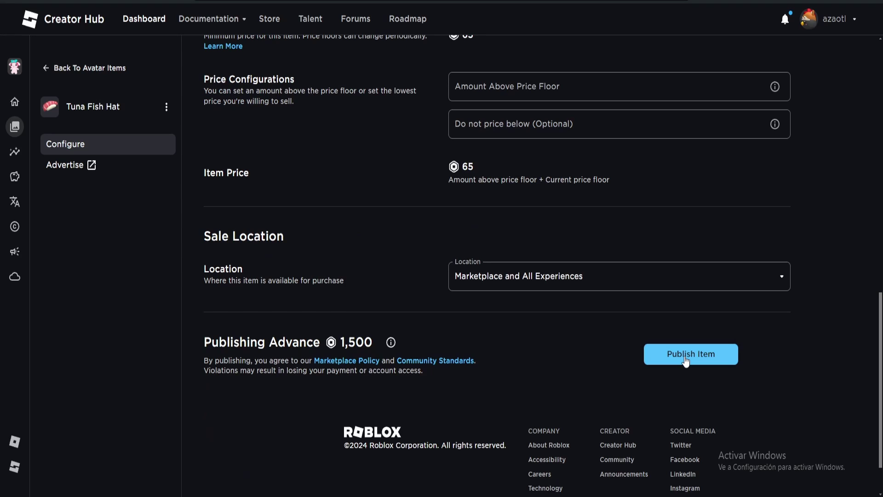
{"action": "left_click", "coordinate": [686, 359]}
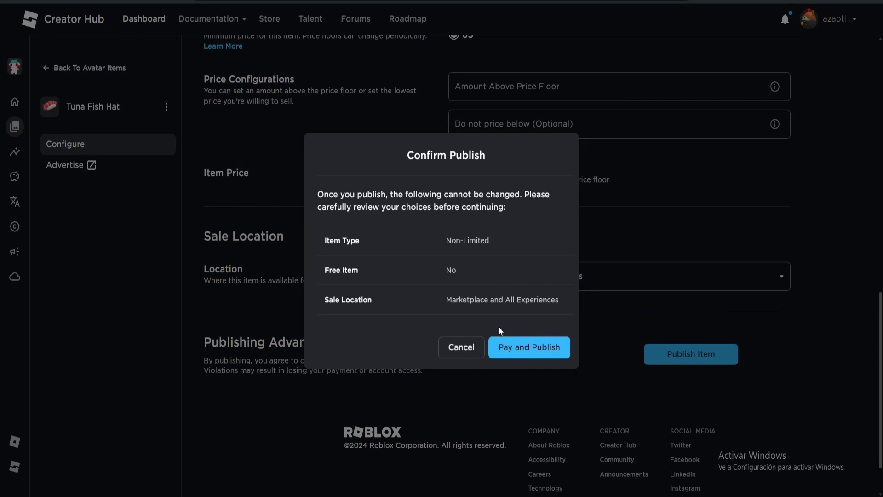
{"action": "left_click", "coordinate": [527, 354]}
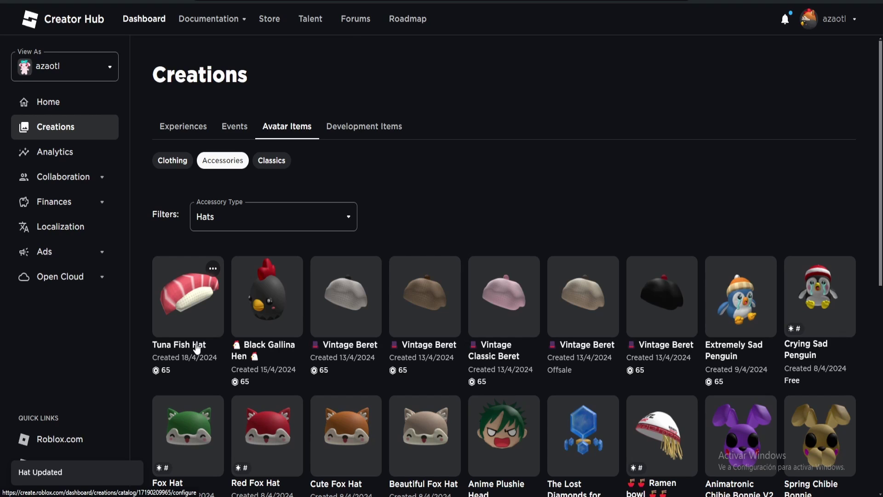
- Open the published Tuna Fish Hat, rename it "Funny Tuna Fish Hat" and change its description to "Tuna Fish Hat."
{"action": "left_click", "coordinate": [196, 348]}
{"action": "left_click", "coordinate": [472, 209]}
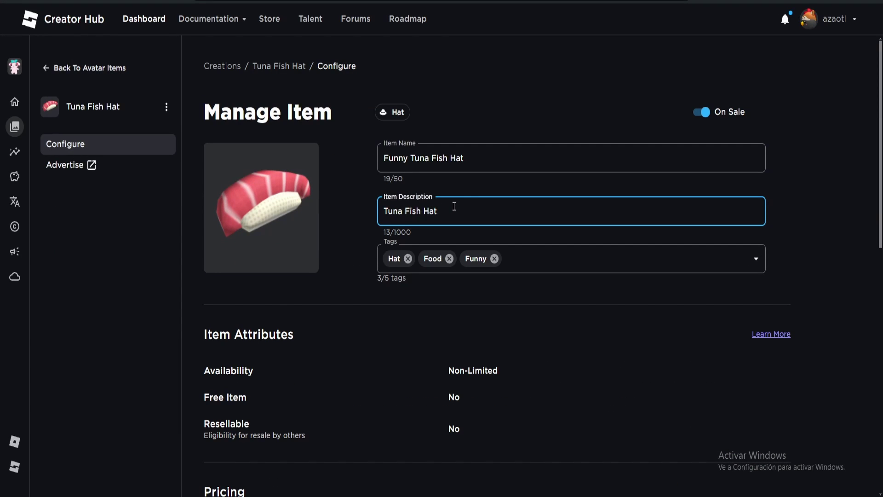
{"action": "type", "text": "."}
- Set the hat's amount above the price floor to 5 and save the changes
{"action": "scroll", "coordinate": [500, 330], "scroll_direction": "down", "scroll_amount": 3}
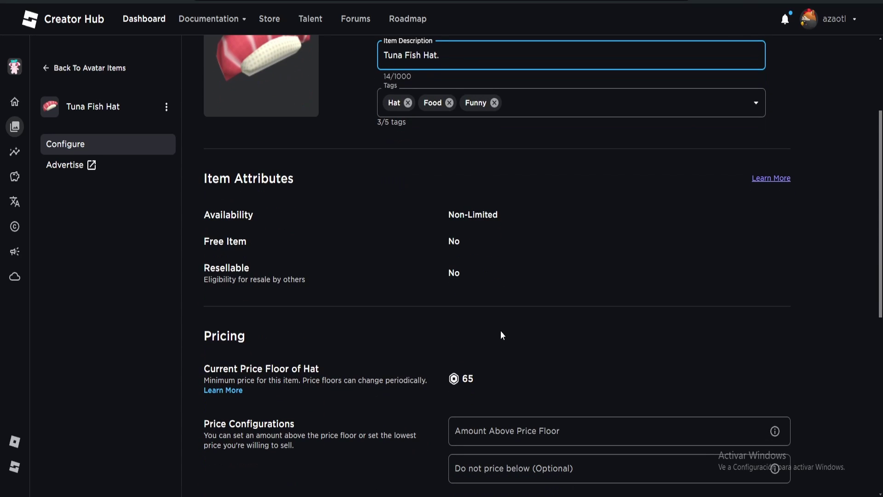
{"action": "scroll", "coordinate": [500, 330], "scroll_direction": "down", "scroll_amount": 4}
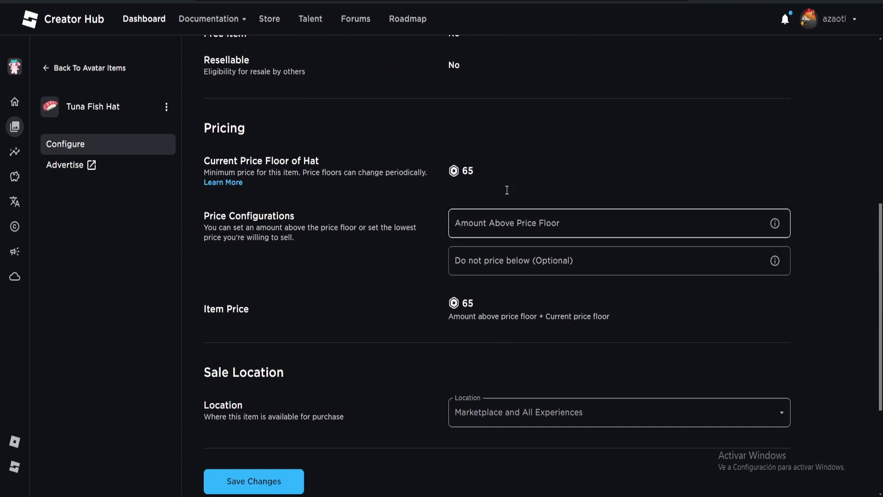
{"action": "left_click", "coordinate": [506, 227]}
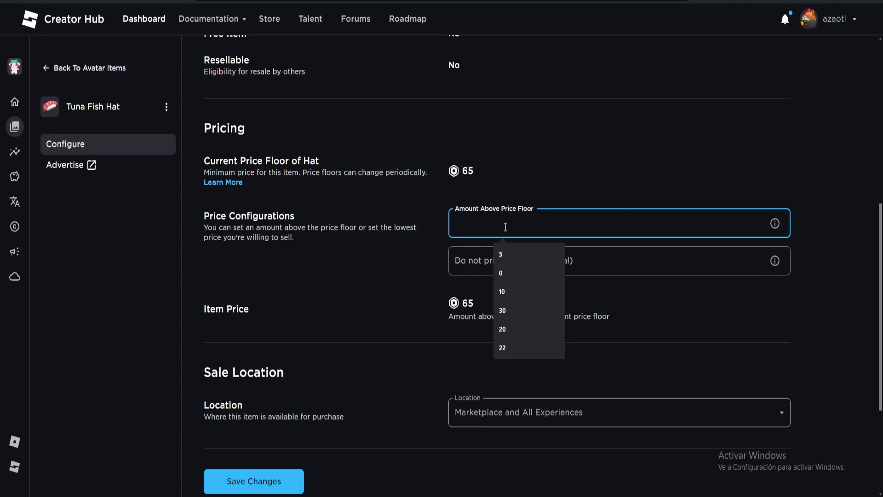
{"action": "left_click", "coordinate": [502, 254]}
{"action": "left_click", "coordinate": [370, 252]}
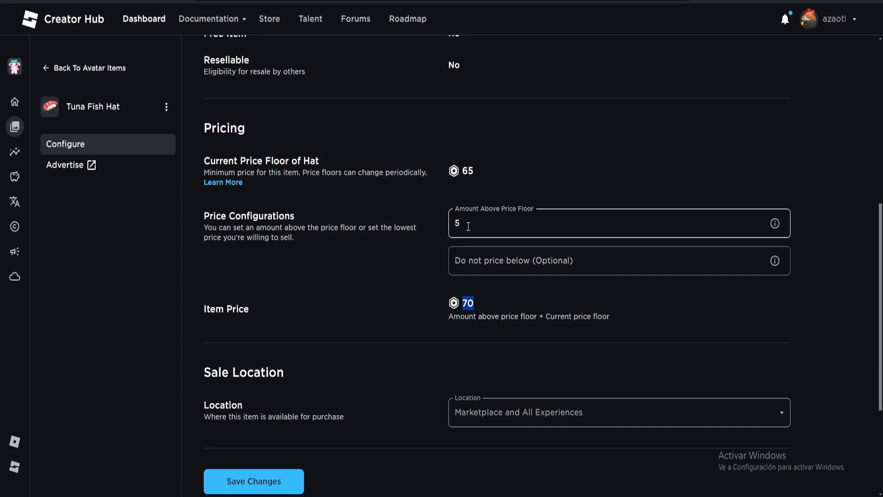
{"action": "left_click", "coordinate": [253, 481]}
{"action": "mouse_move", "coordinate": [69, 188]}
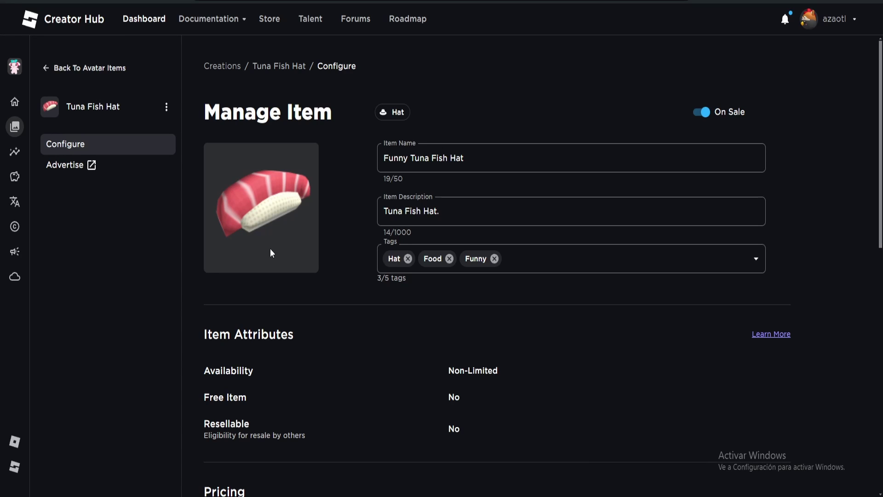
{"action": "mouse_move", "coordinate": [15, 151]}
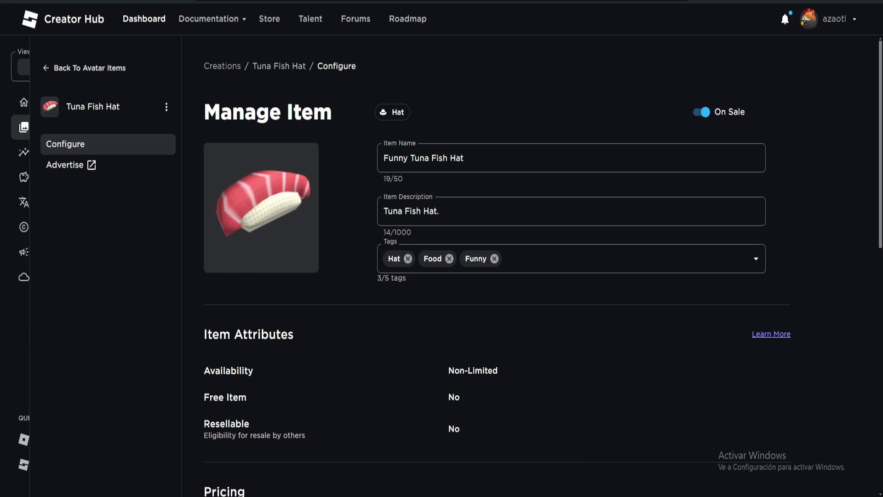